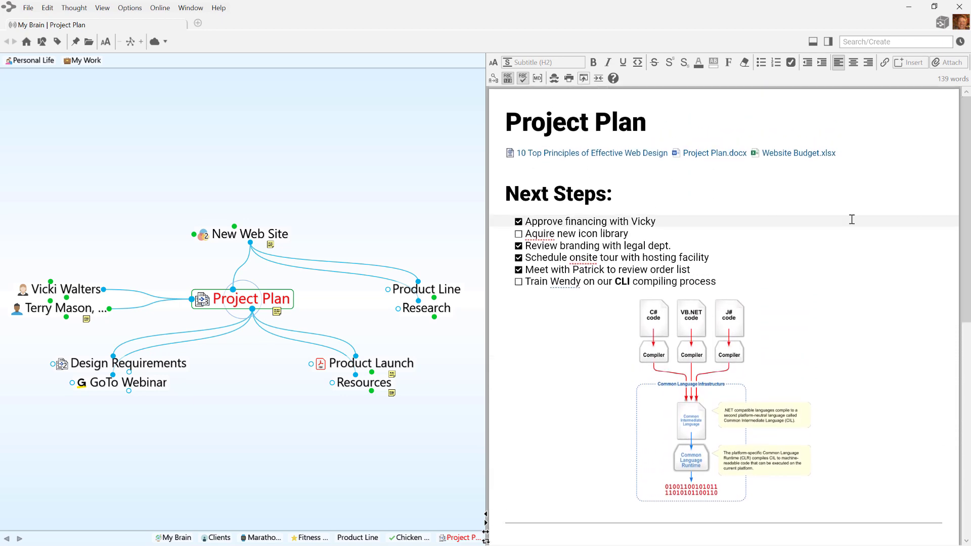
Step: Open the linked web design article and Website Budget.xlsx, then close both
left_click(601, 154)
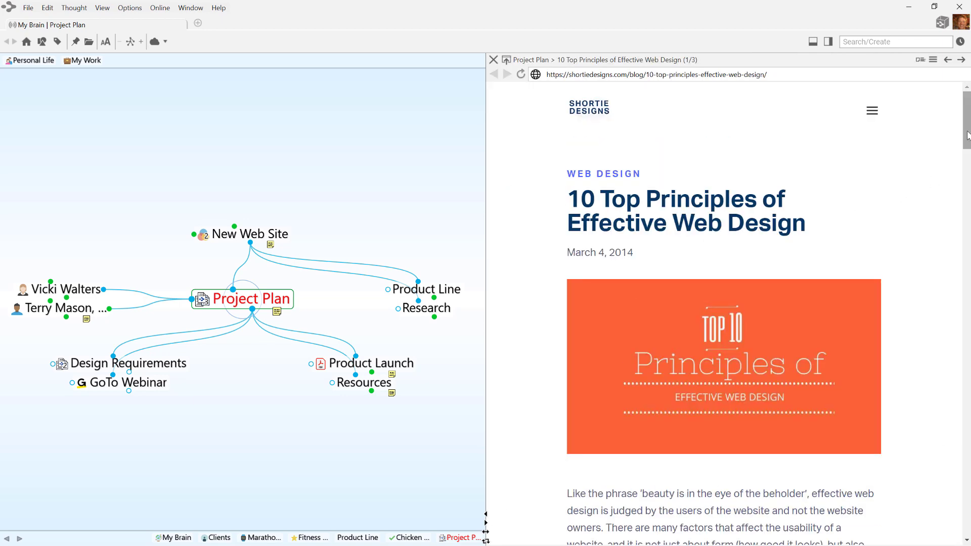
left_click_drag(967, 121, 967, 255)
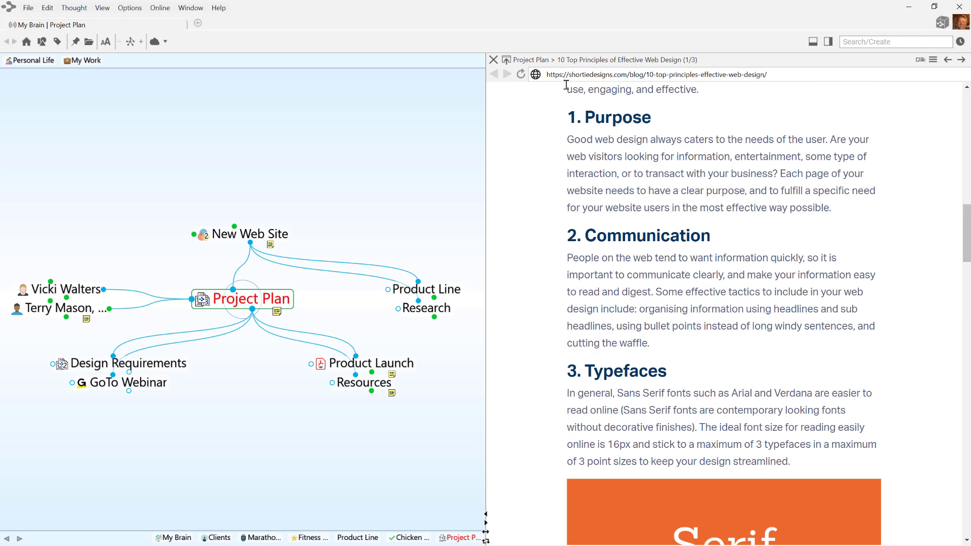
left_click(493, 60)
left_click(782, 157)
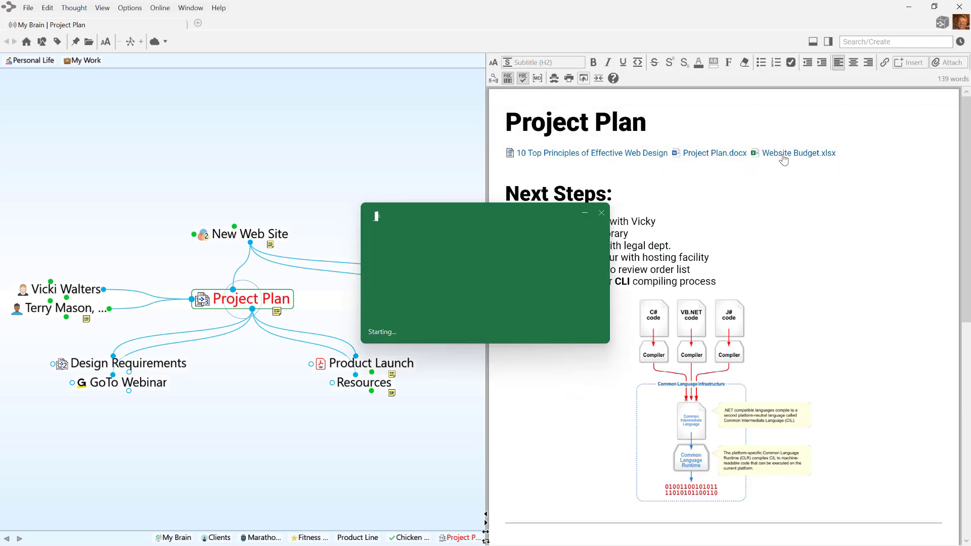
left_click(376, 42)
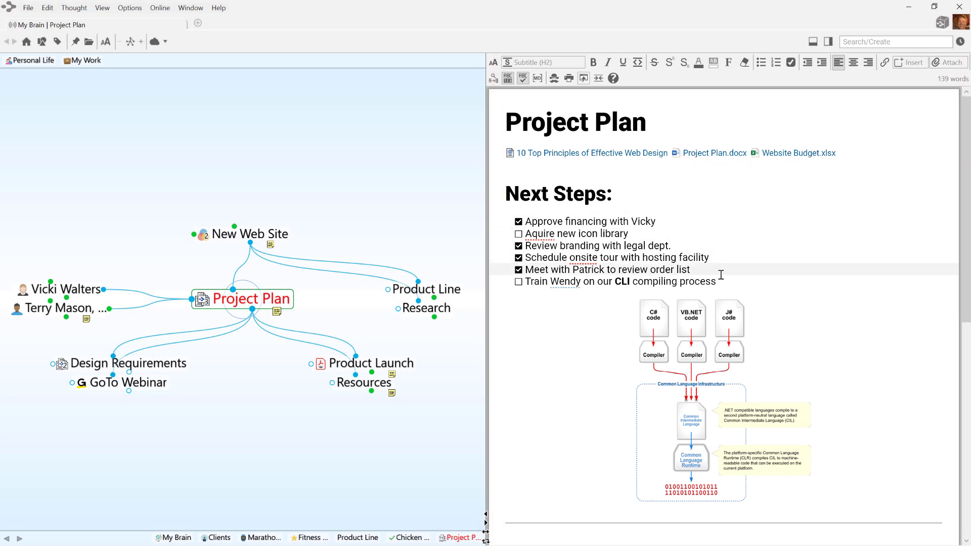
Step: Add a new unchecked Next Steps item starting 'Discu…' about discussing future plans
left_click(724, 279)
key("Return")
type("Discuss future plans with Dave")
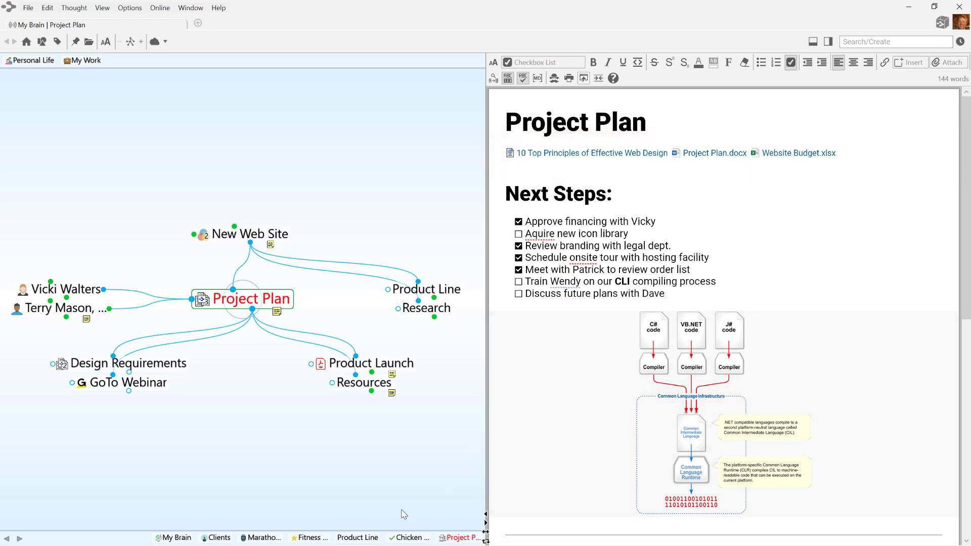
left_click(408, 538)
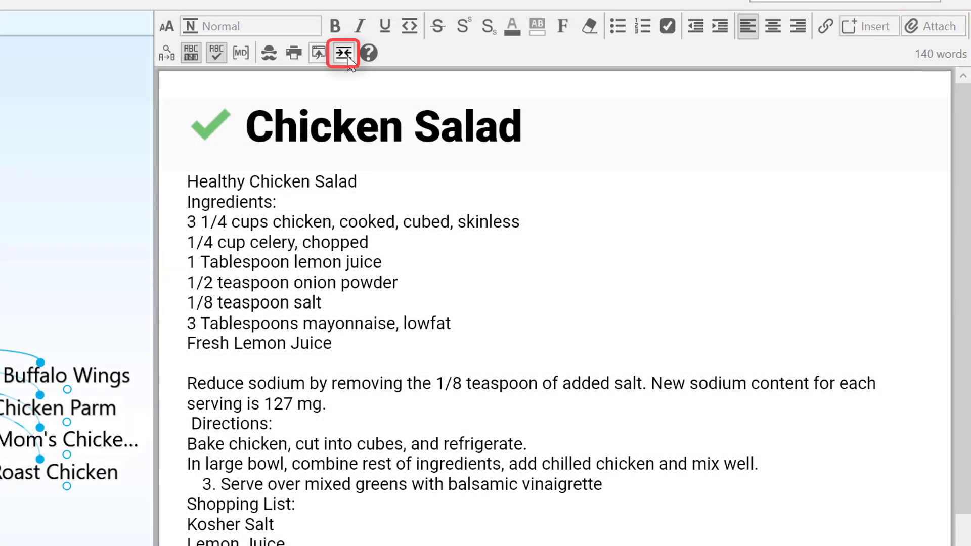
left_click(344, 53)
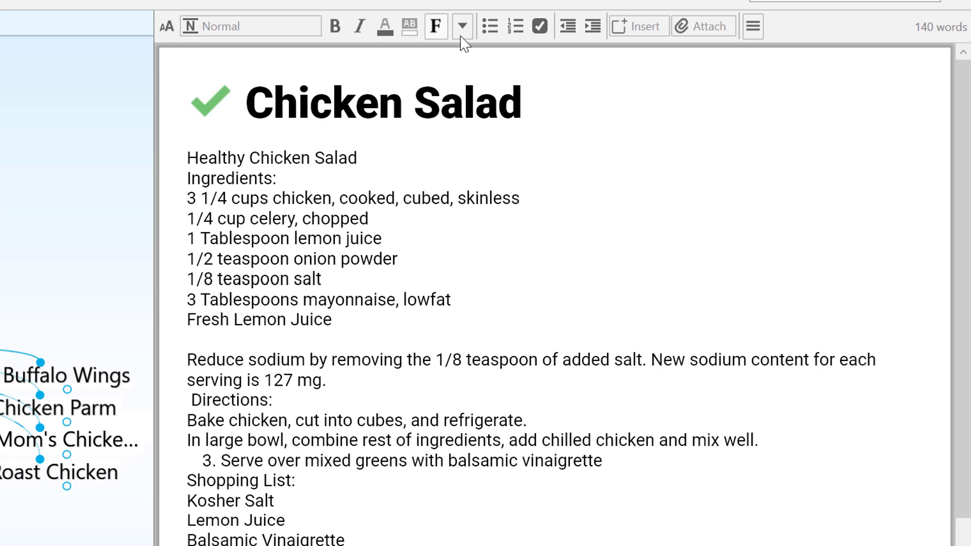
left_click(462, 26)
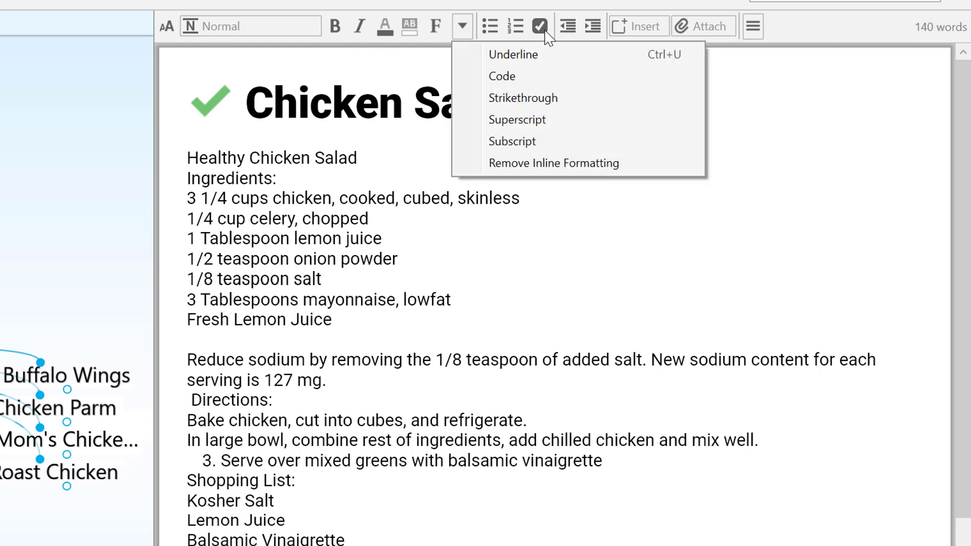
left_click(752, 26)
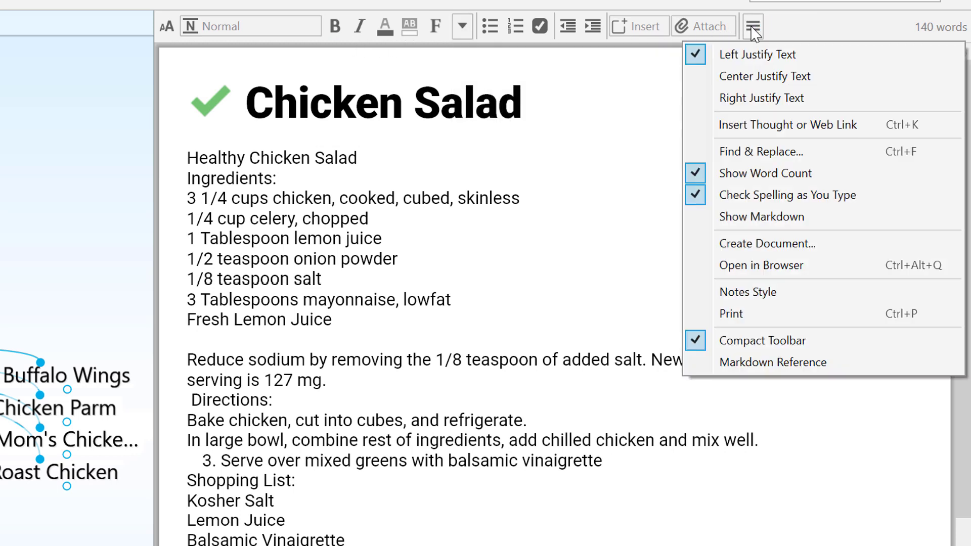
left_click(694, 340)
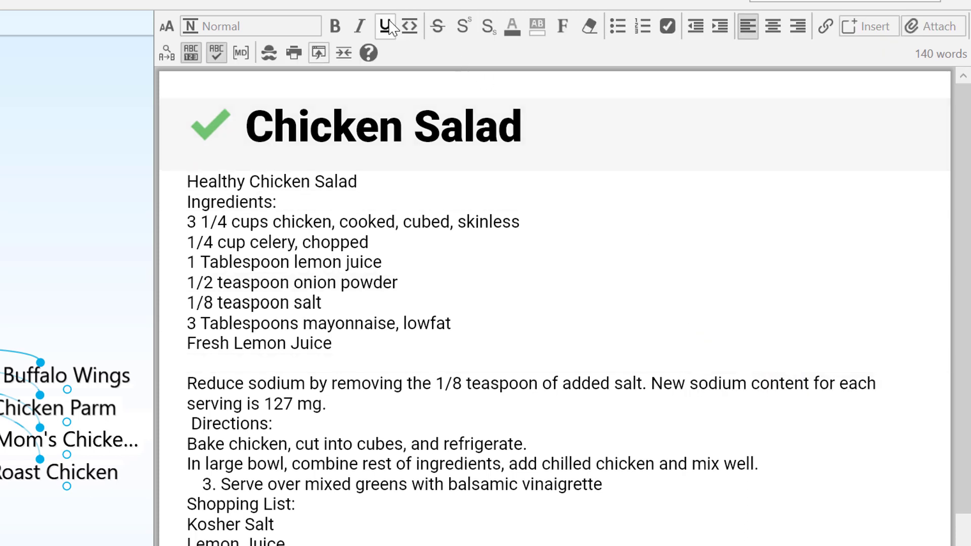
left_click(879, 27)
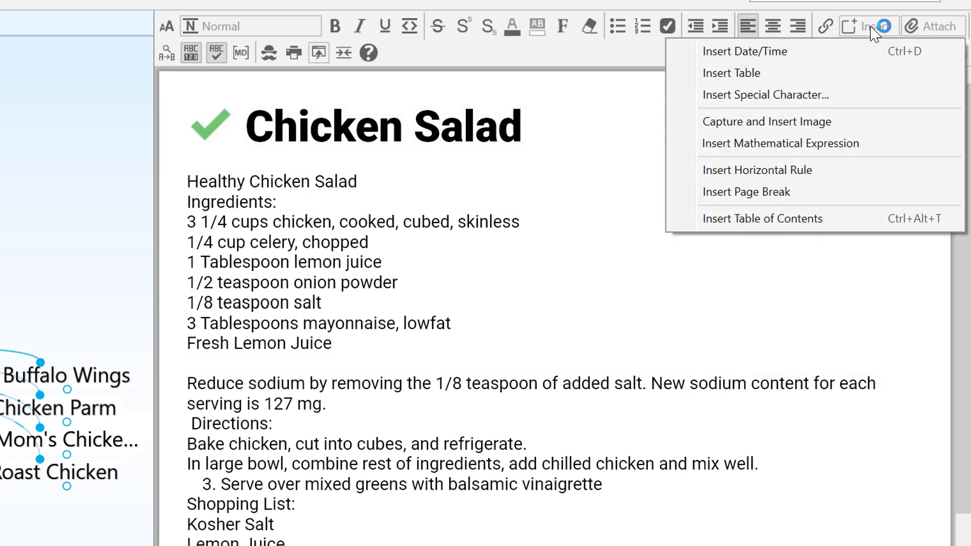
left_click(951, 28)
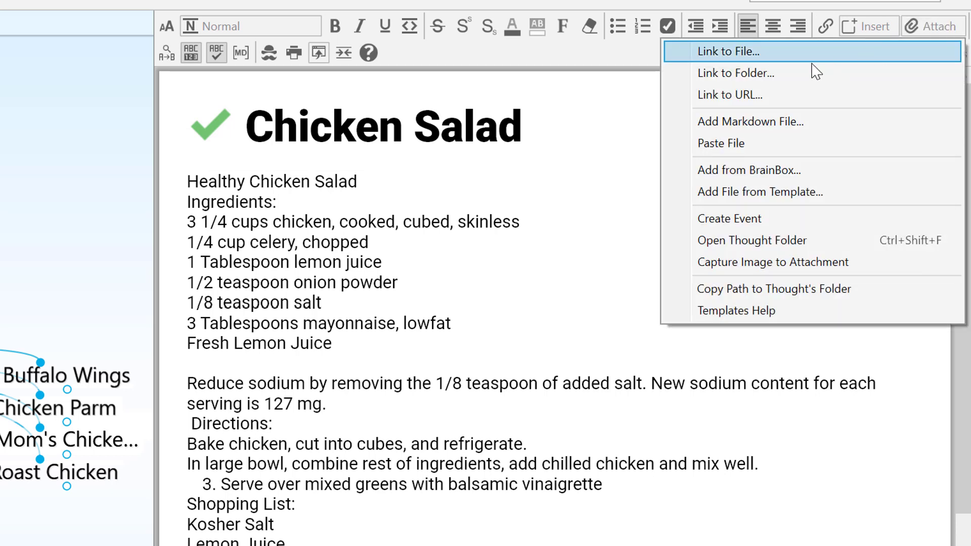
left_click(612, 63)
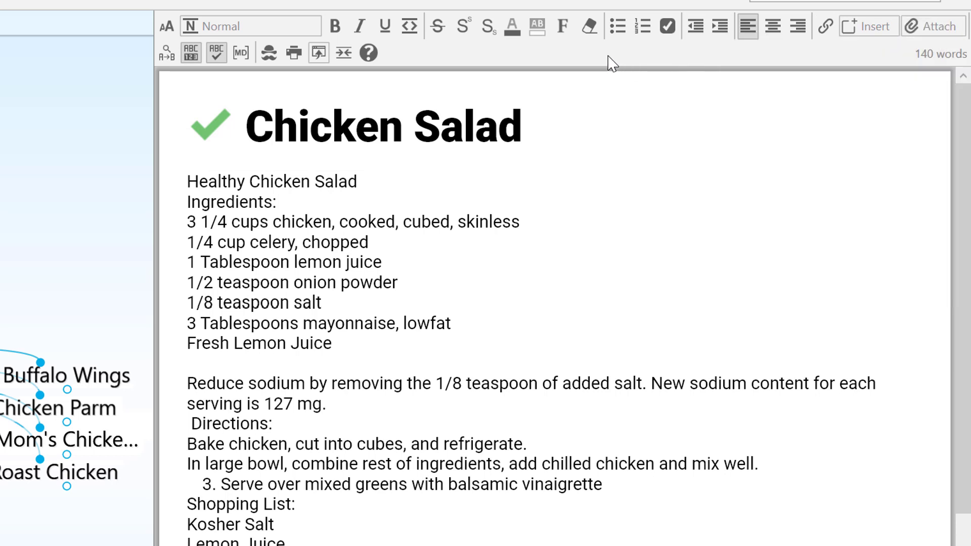
Step: Bold 'Fresh Lemon Juice', underline the salt-removal sentence, and enlarge the note text with the aA slider
left_click_drag(187, 343, 336, 347)
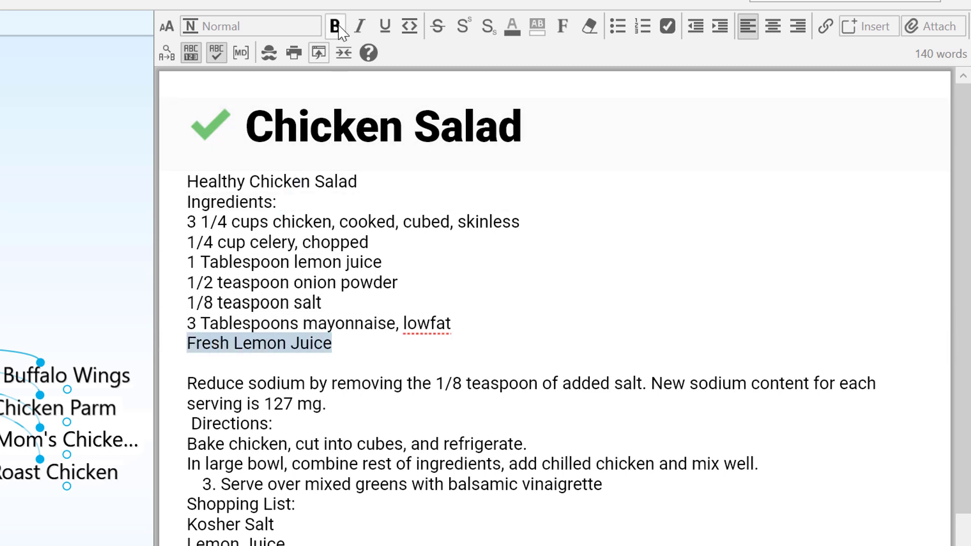
left_click(338, 27)
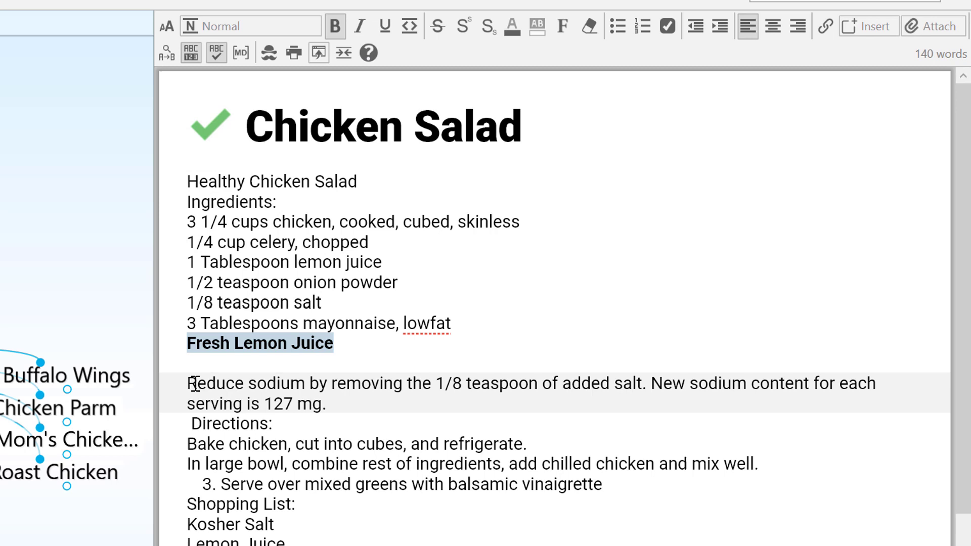
left_click_drag(190, 383, 638, 384)
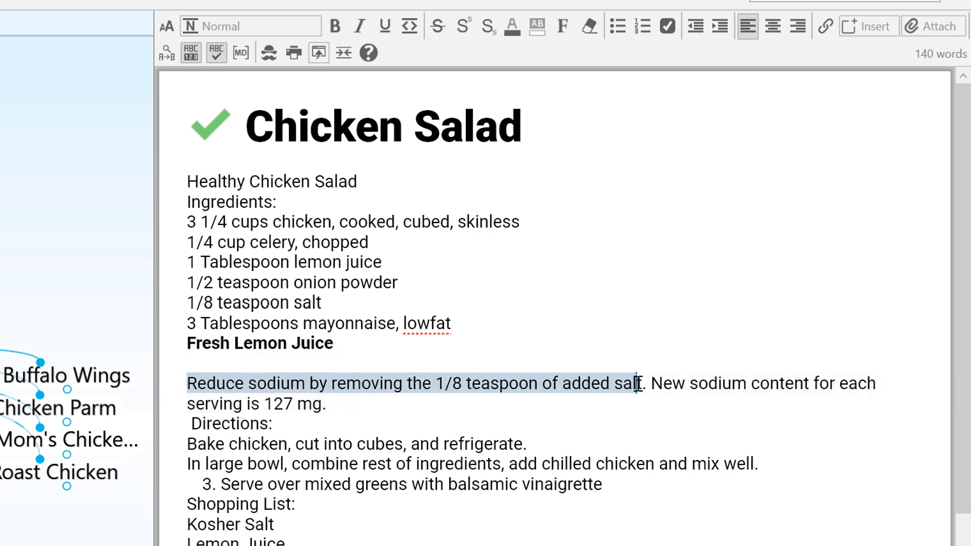
left_click(385, 27)
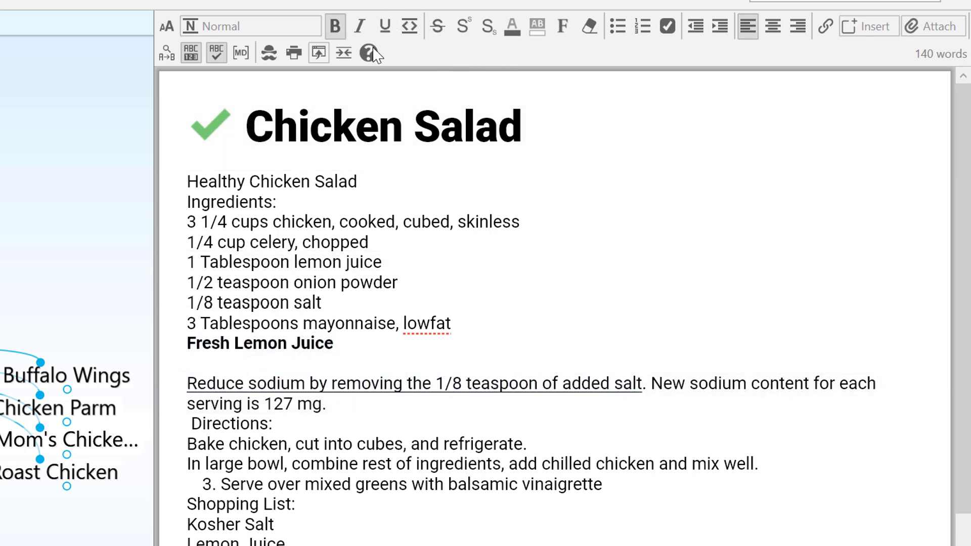
left_click(167, 26)
left_click_drag(168, 86, 169, 90)
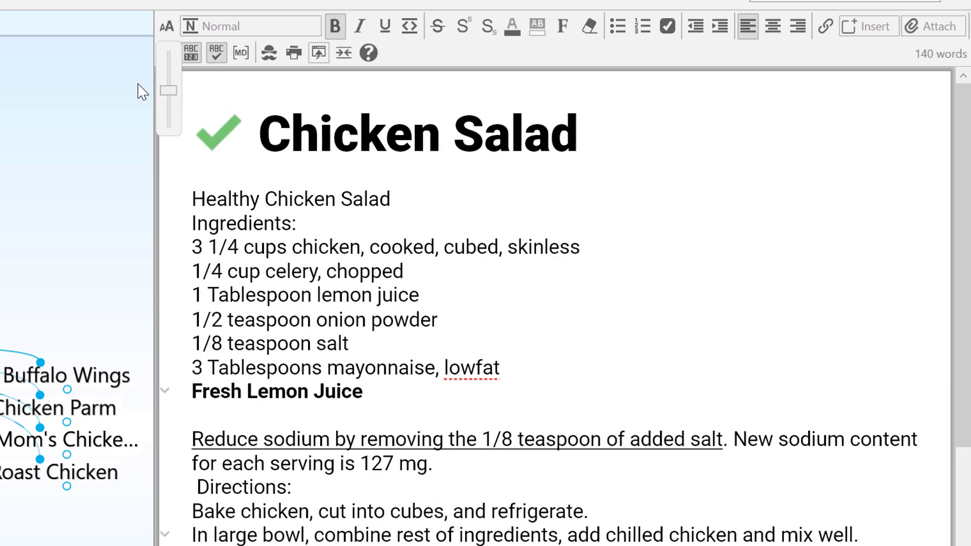
Step: Make Healthy Chicken Salad a title heading, and Ingredients and Directions subtitle headings
left_click(265, 199)
left_click(255, 34)
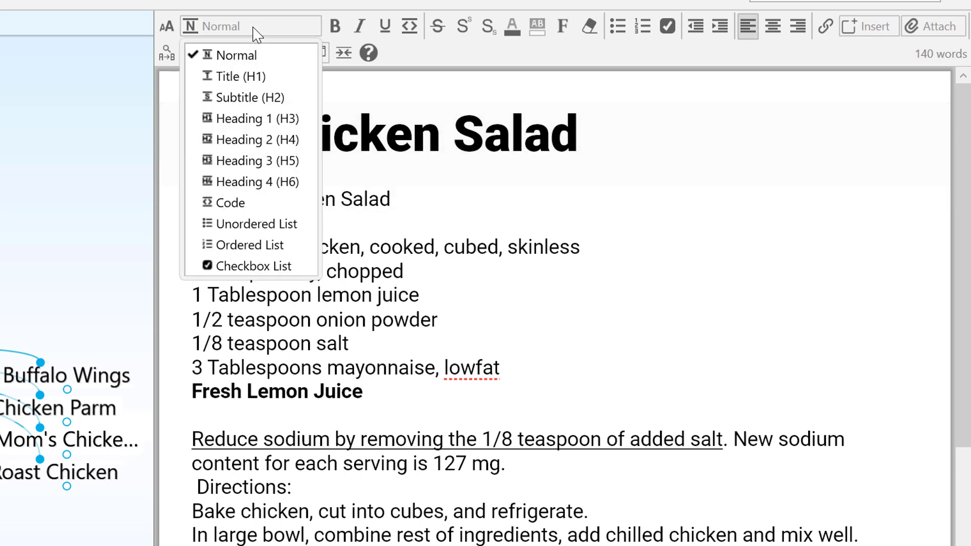
left_click(247, 78)
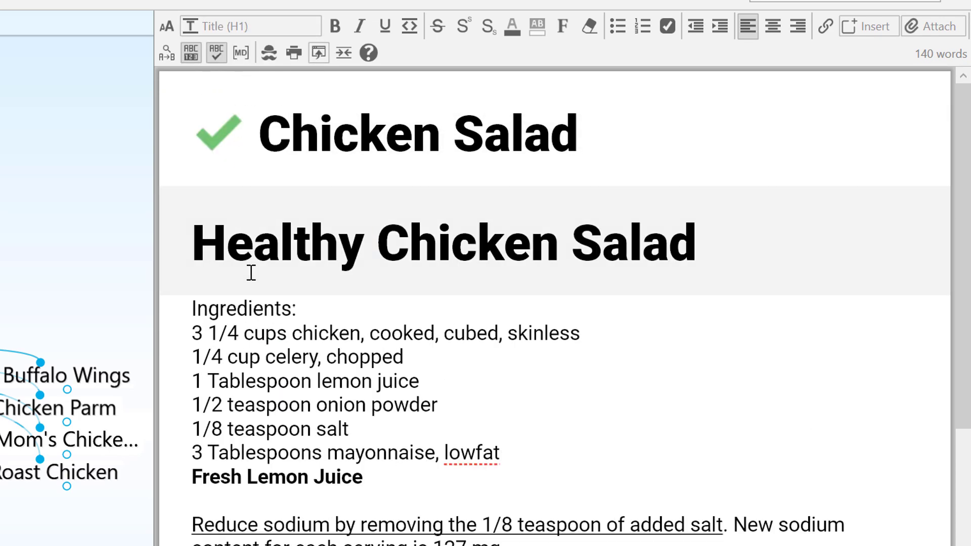
left_click(255, 310)
left_click(244, 27)
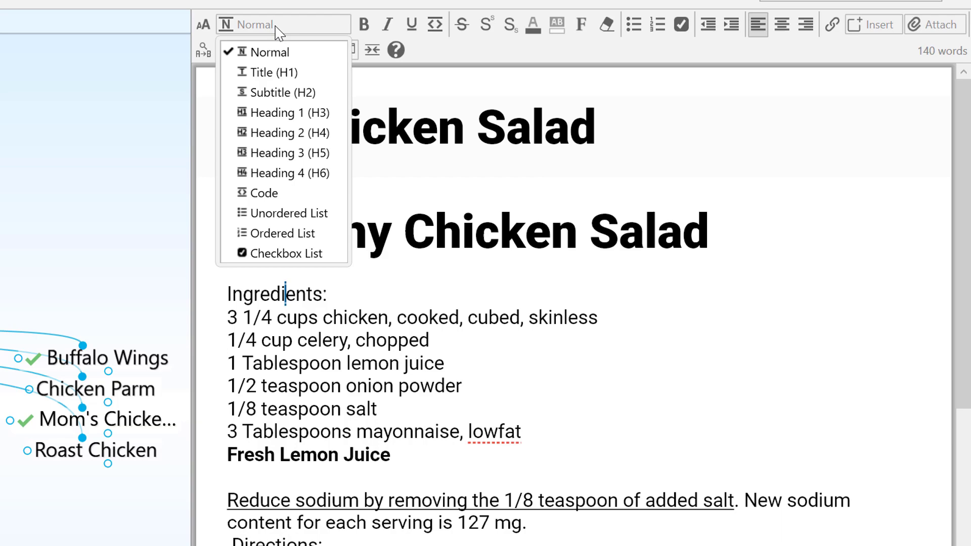
left_click(324, 86)
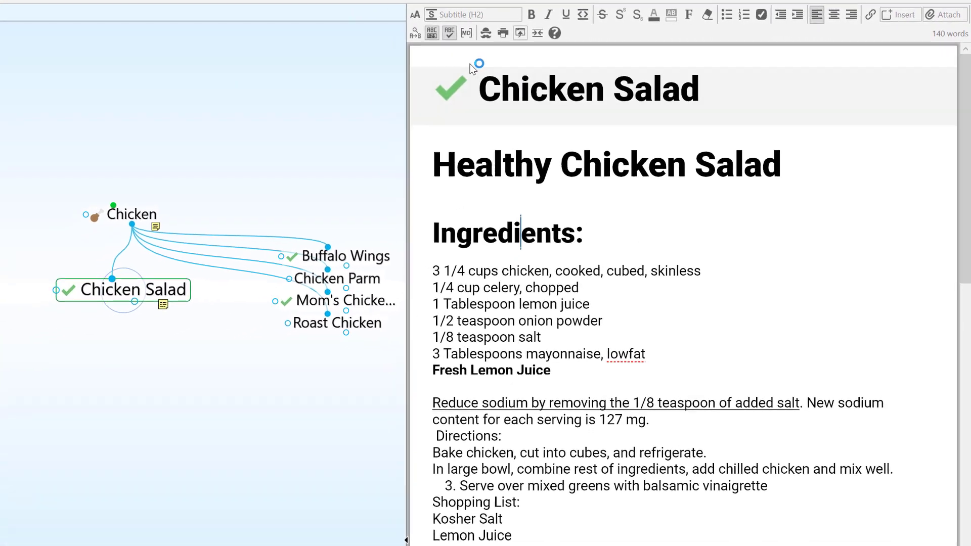
left_click(494, 253)
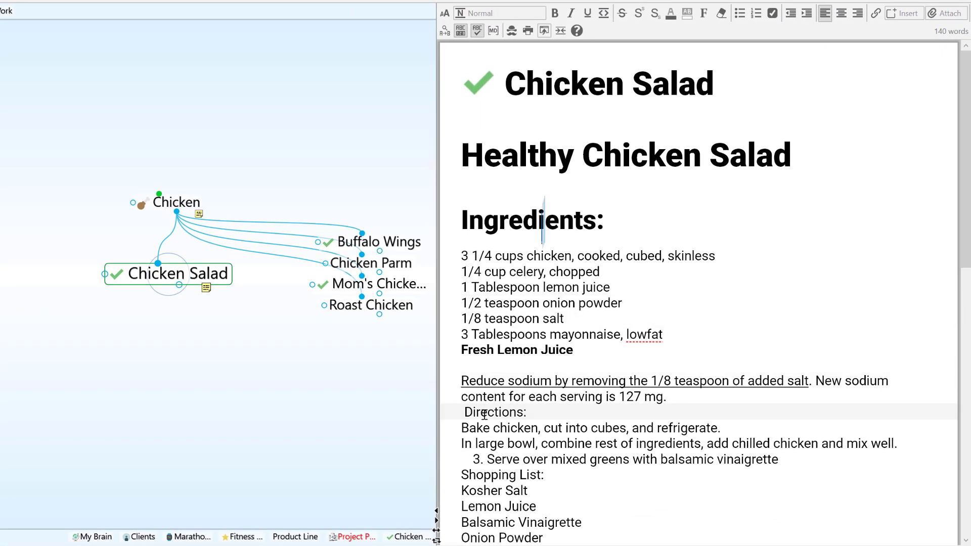
left_click(503, 14)
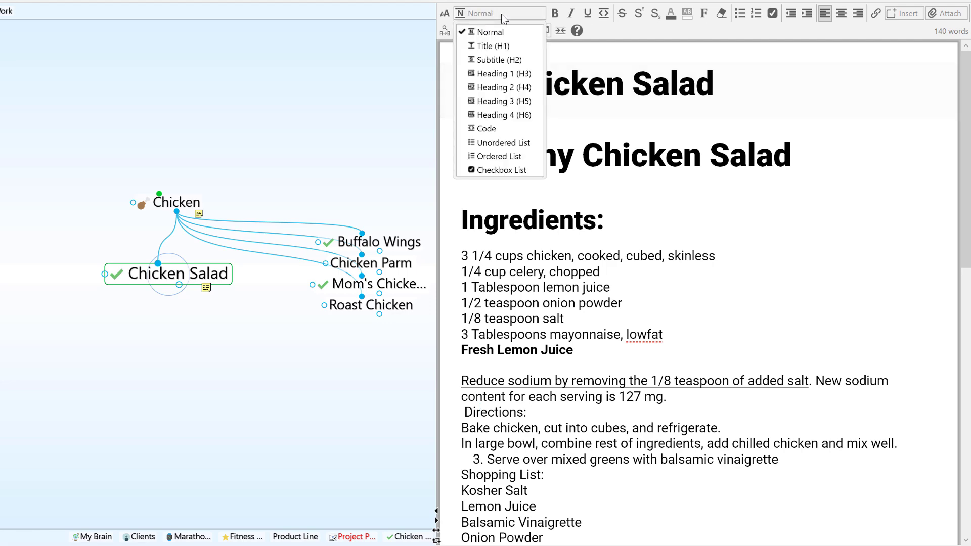
left_click(499, 59)
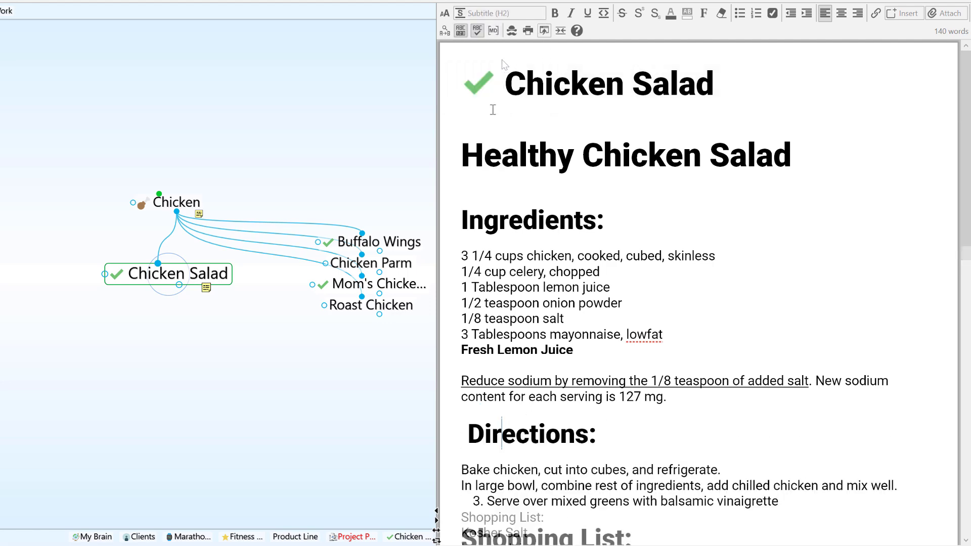
Step: Collapse the Ingredients, Directions and Notes sections, then expand them all again
left_click(445, 222)
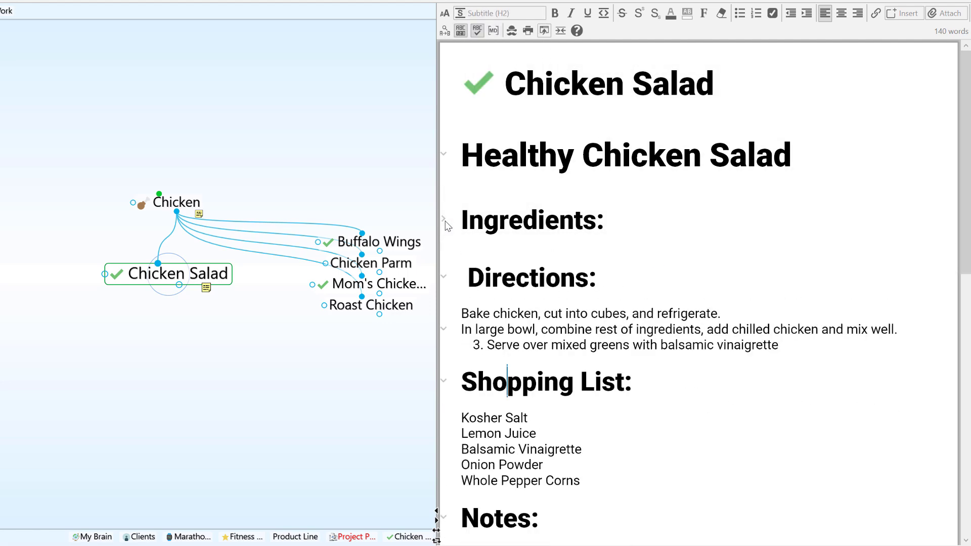
left_click(444, 276)
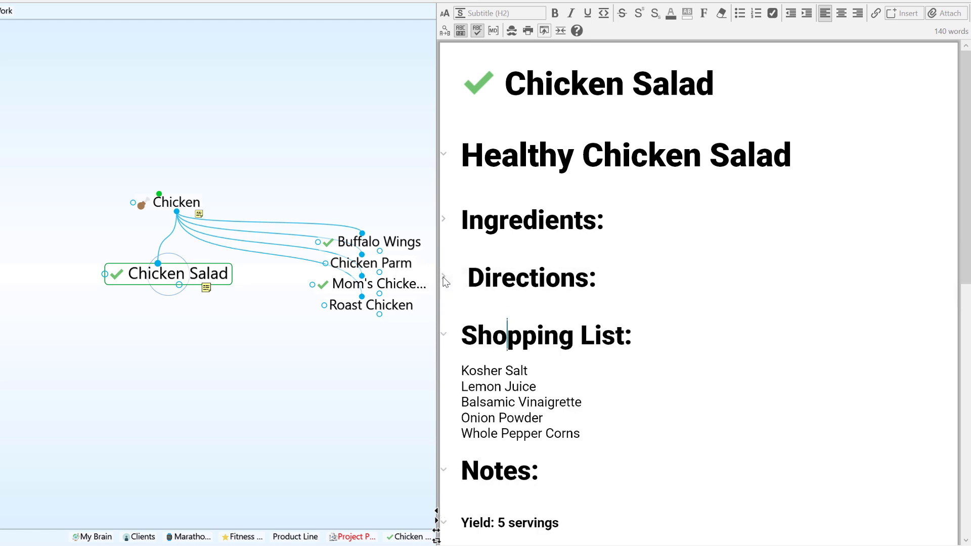
left_click(445, 470)
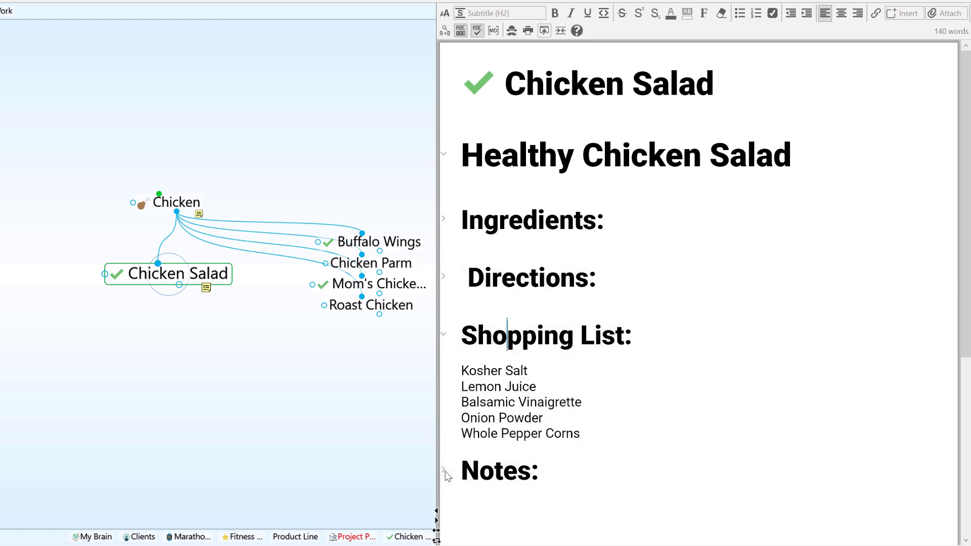
left_click(445, 470)
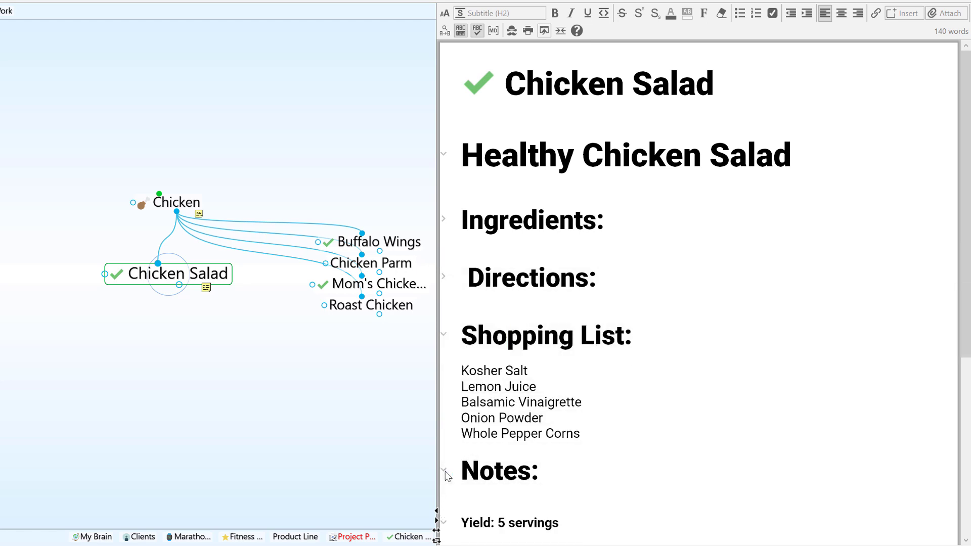
left_click(443, 277)
left_click(445, 221)
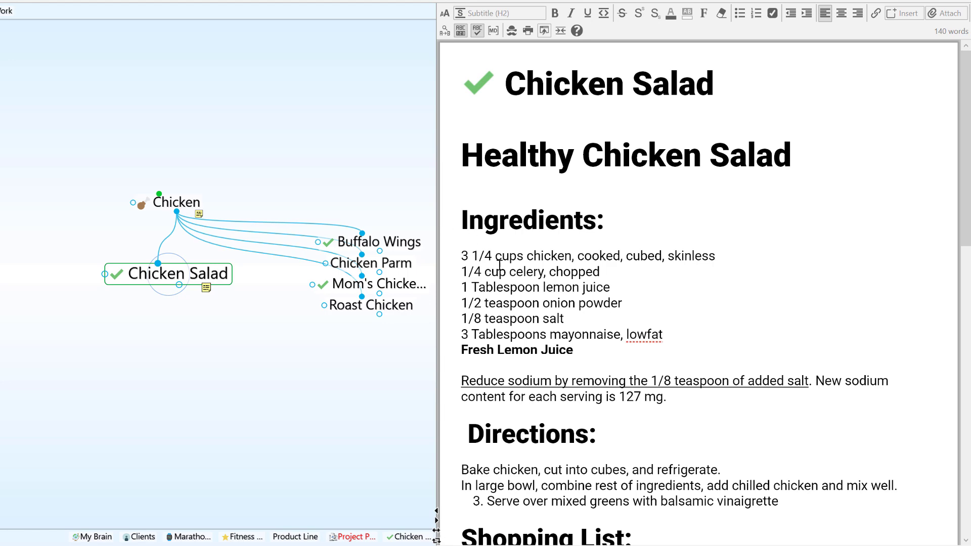
Step: Convert the five Shopping List items to checkboxes and tick Kosher Salt and Balsamic Vinaigrette
scroll(500, 267, "down", 3)
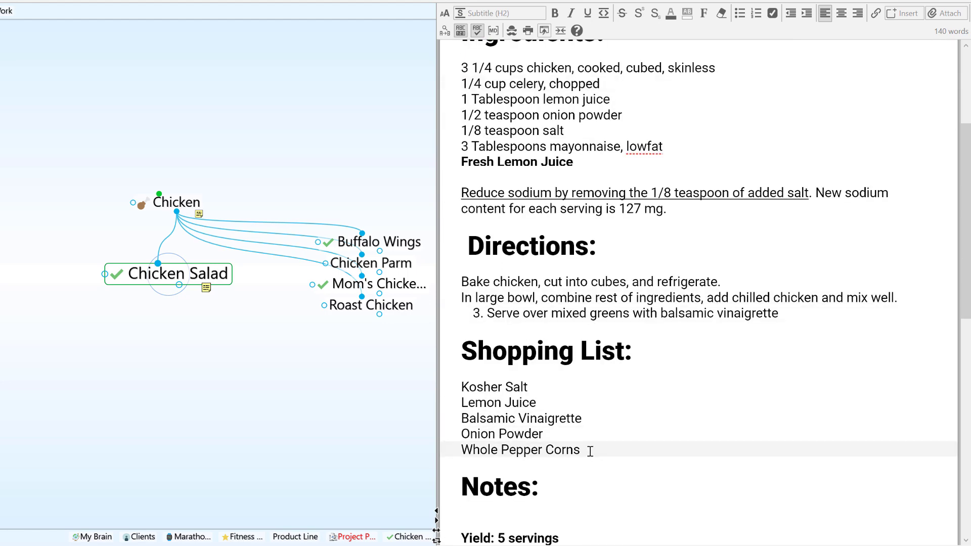
left_click_drag(590, 450, 455, 384)
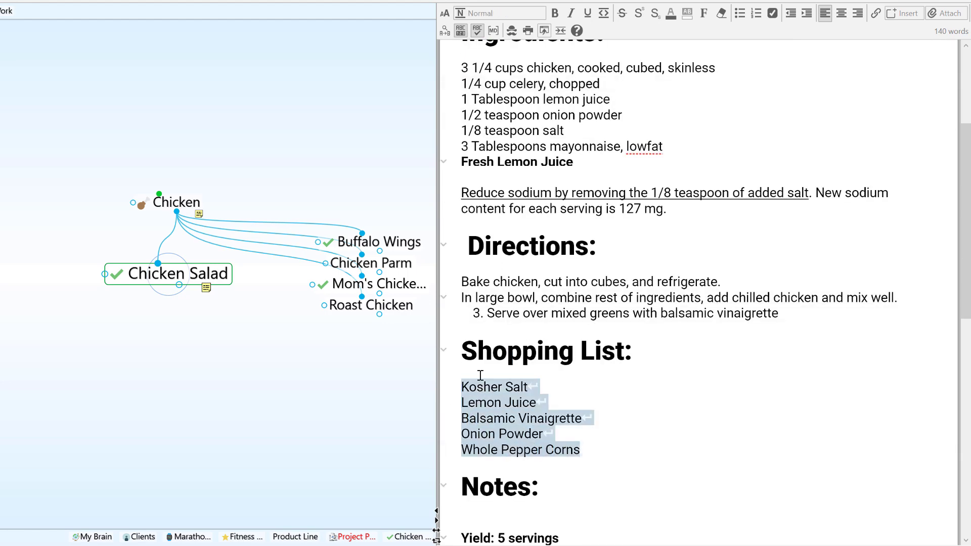
left_click(772, 15)
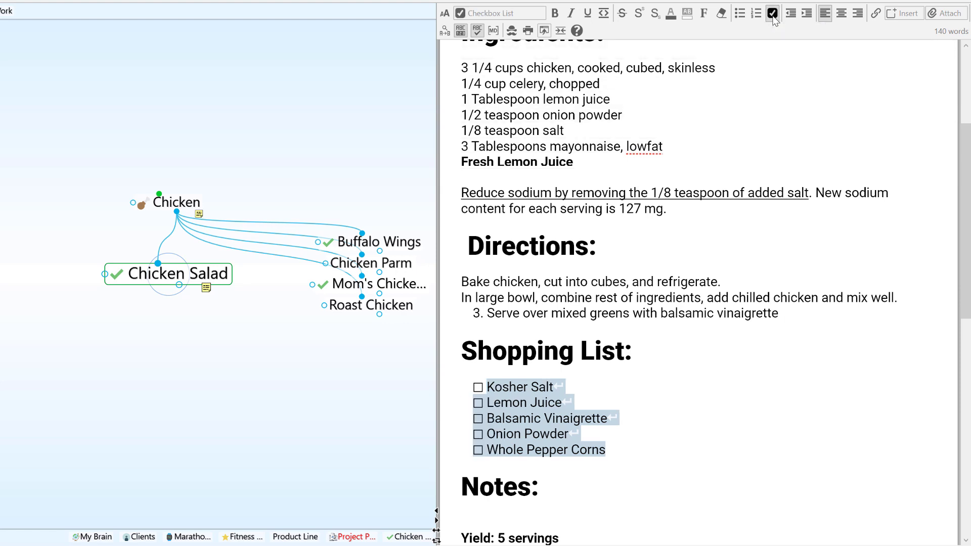
left_click(479, 387)
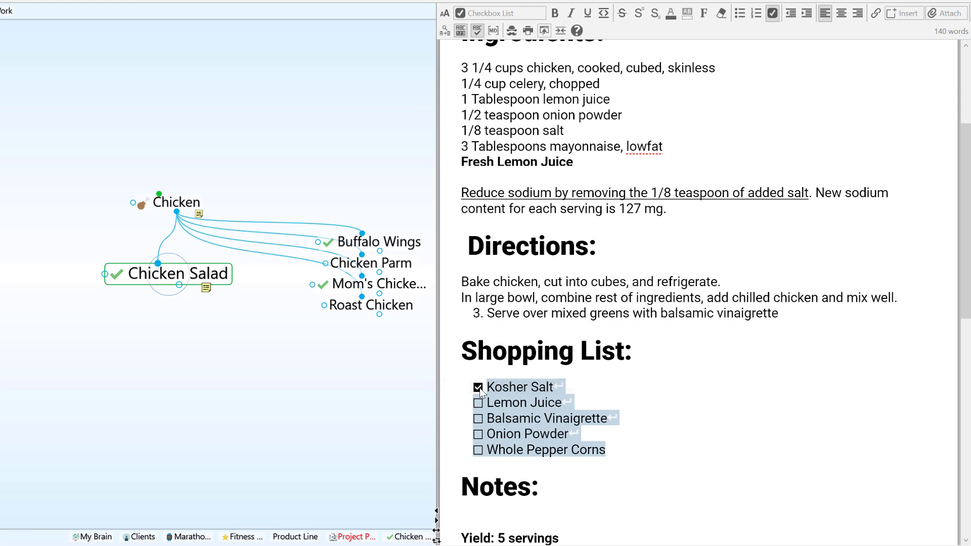
left_click(480, 419)
scroll(480, 422, "down", 3)
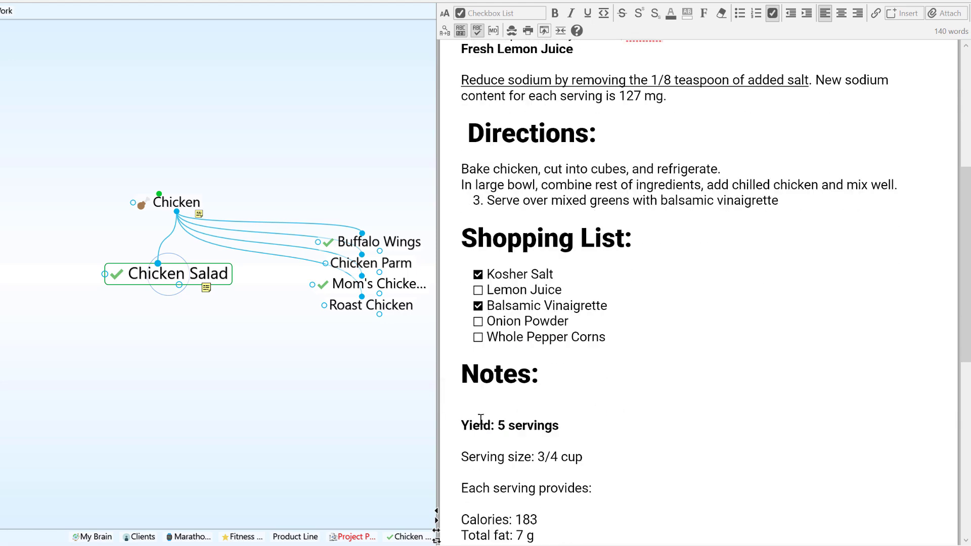
Step: Under Notes, write 'Made this on [inserted date] - The kids LOVED it'
left_click(464, 407)
type("Made this on")
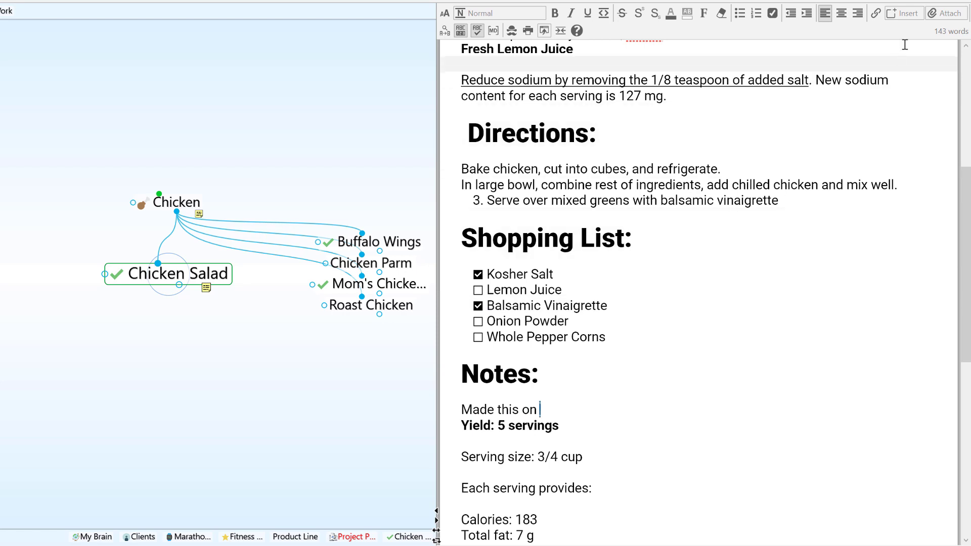
left_click(912, 15)
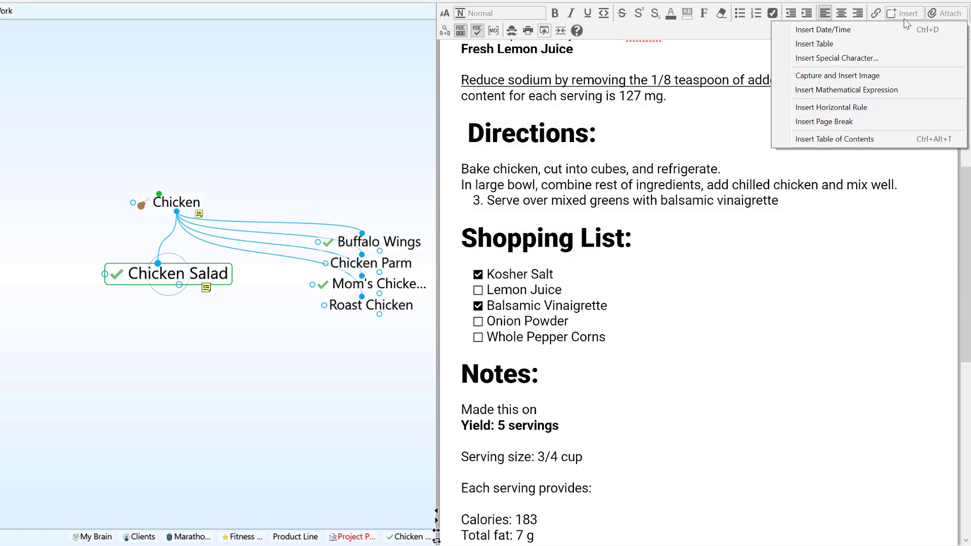
type("is on")
left_click(872, 30)
type("- The kids L")
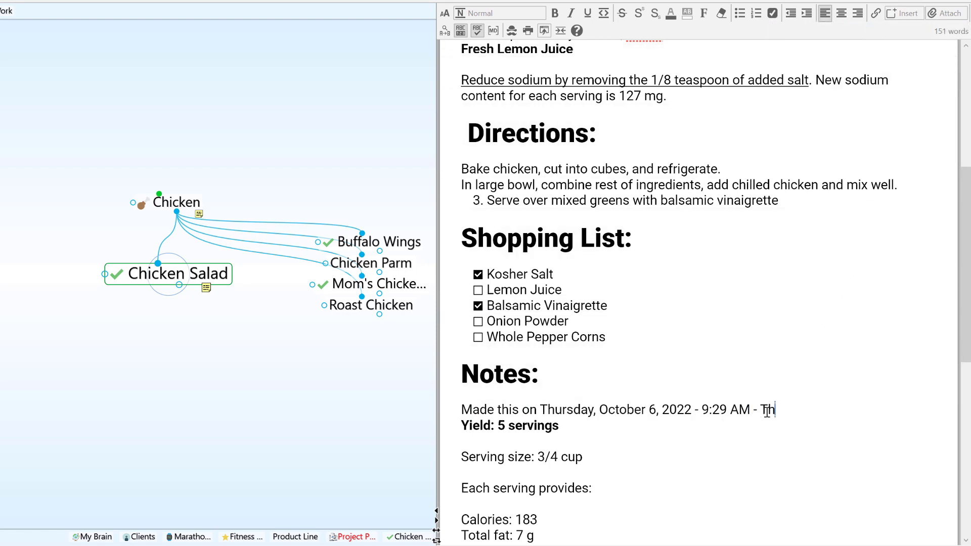
type("OVED it!")
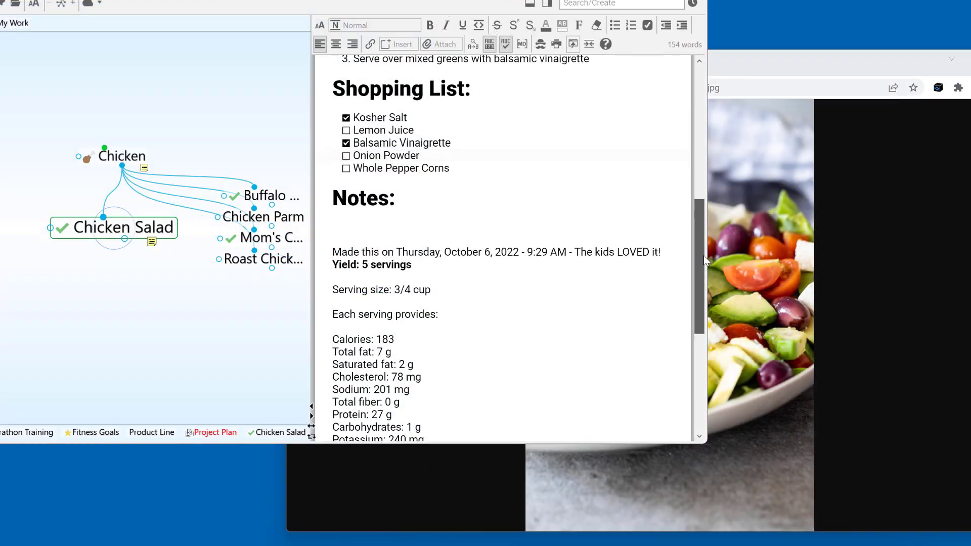
Step: Copy the salad photo from the browser, paste it at the top of Notes, and shrink it to 40%
left_click_drag(703, 256, 702, 292)
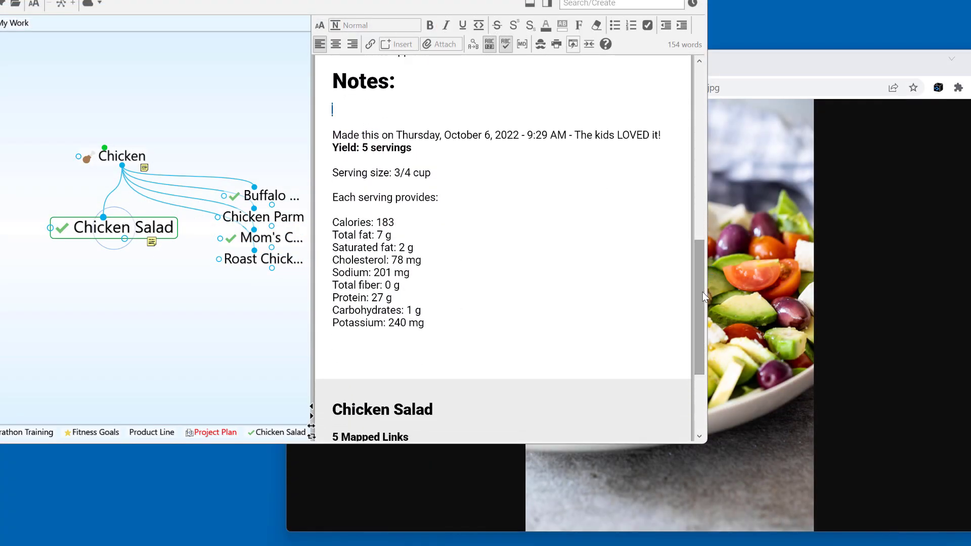
left_click(797, 72)
right_click(694, 174)
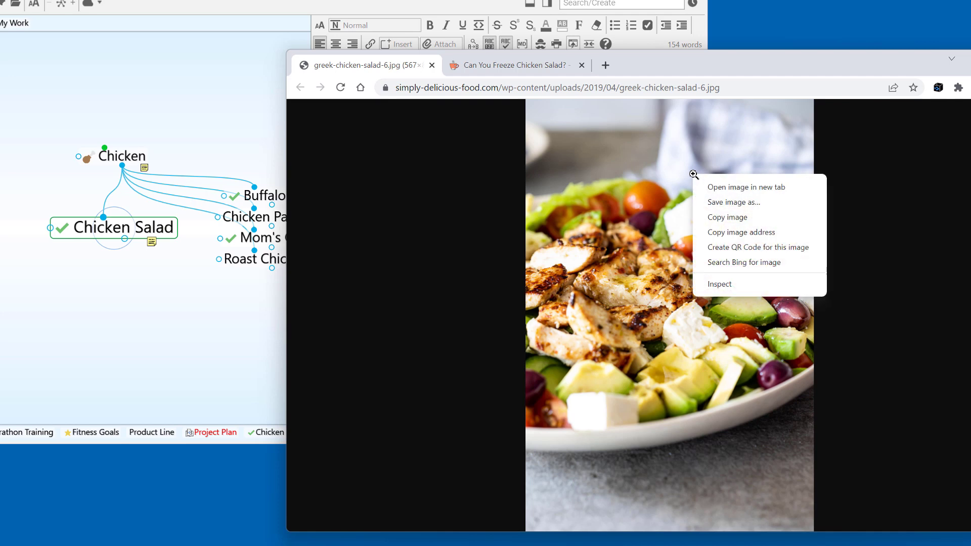
left_click(722, 218)
left_click(570, 11)
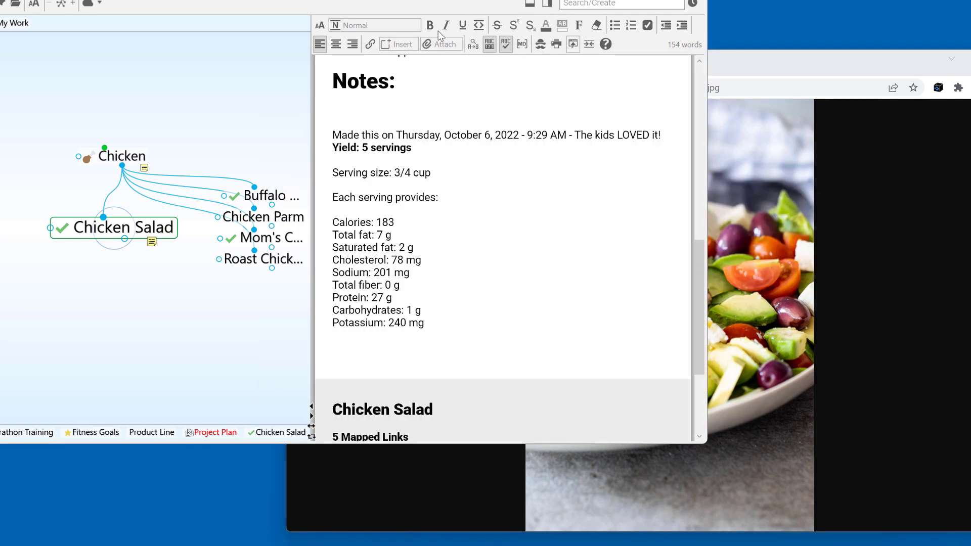
right_click(348, 112)
left_click(386, 184)
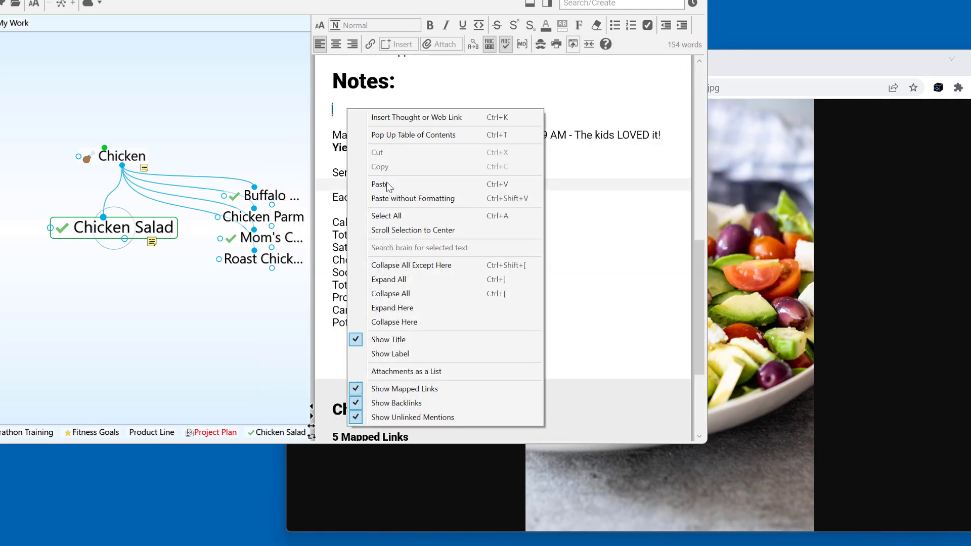
left_click(537, 180)
left_click_drag(671, 105, 538, 245)
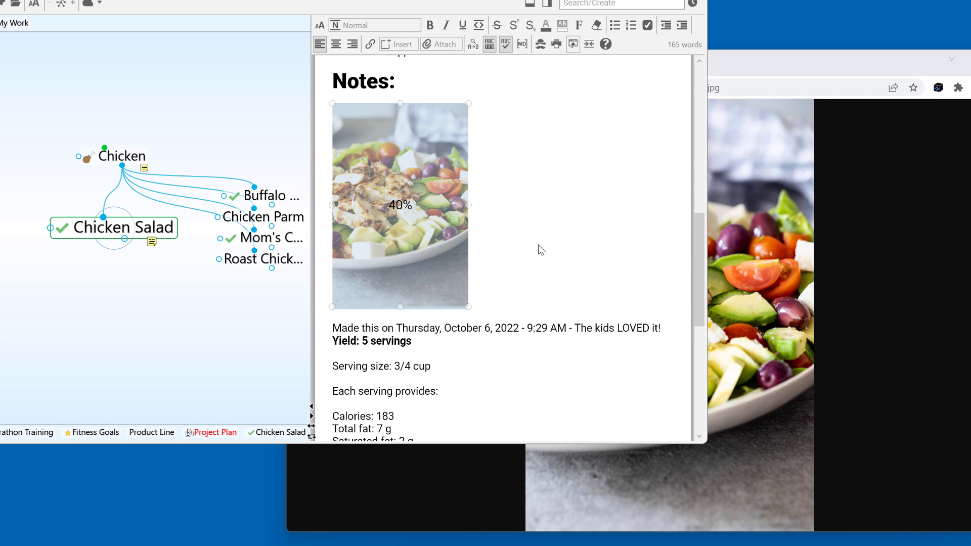
left_click(539, 244)
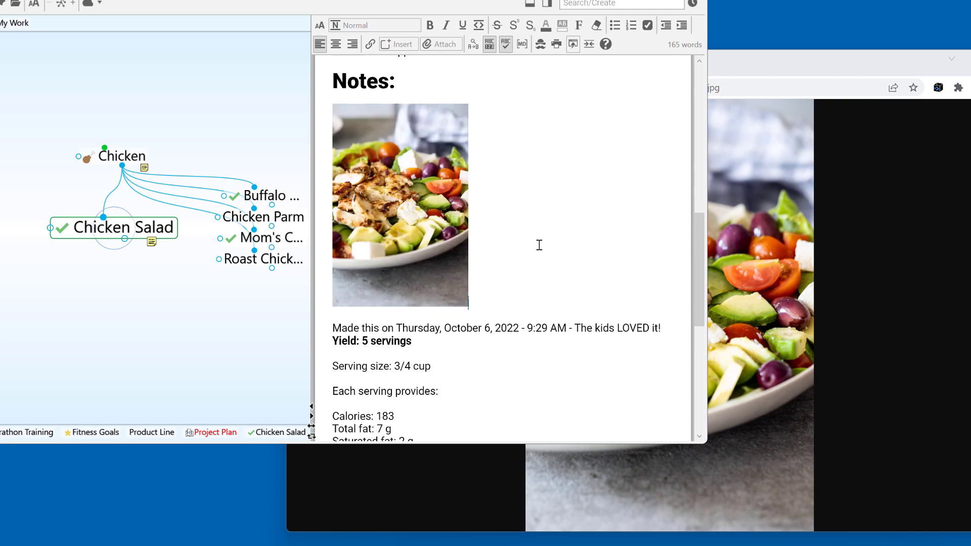
Step: Maximize the window, scroll the note back to the top, and bring up the Attach menu
key("super+Up")
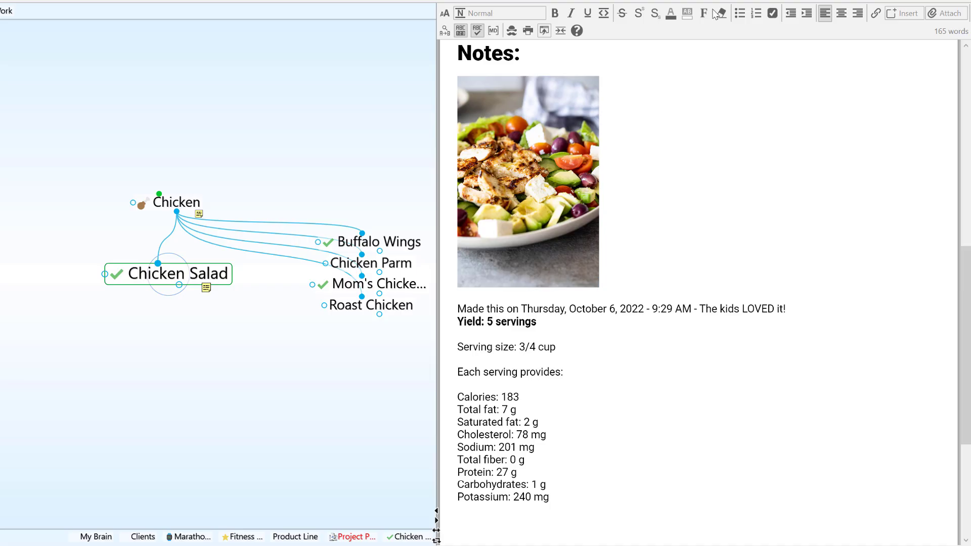
scroll(966, 329, "up", 2)
scroll(703, 293, "up", 10)
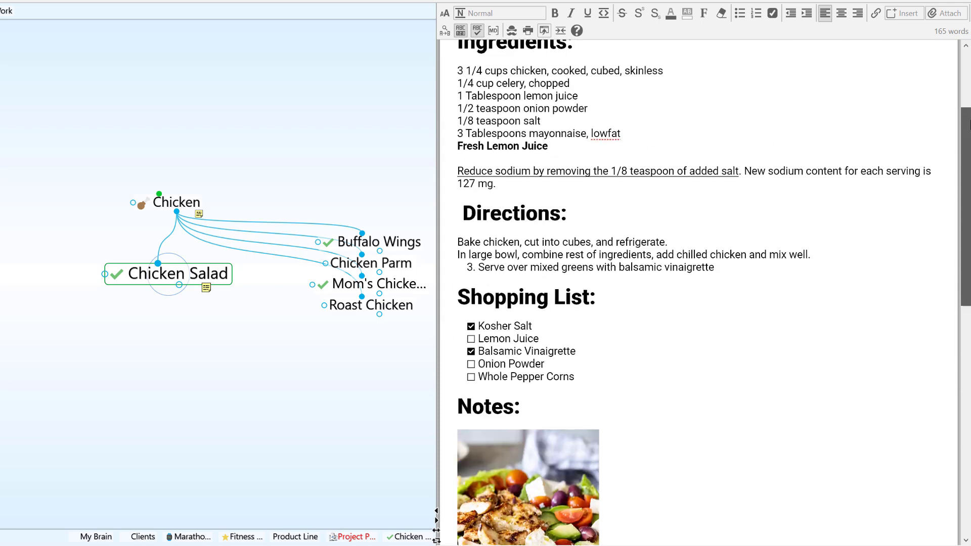
left_click(945, 13)
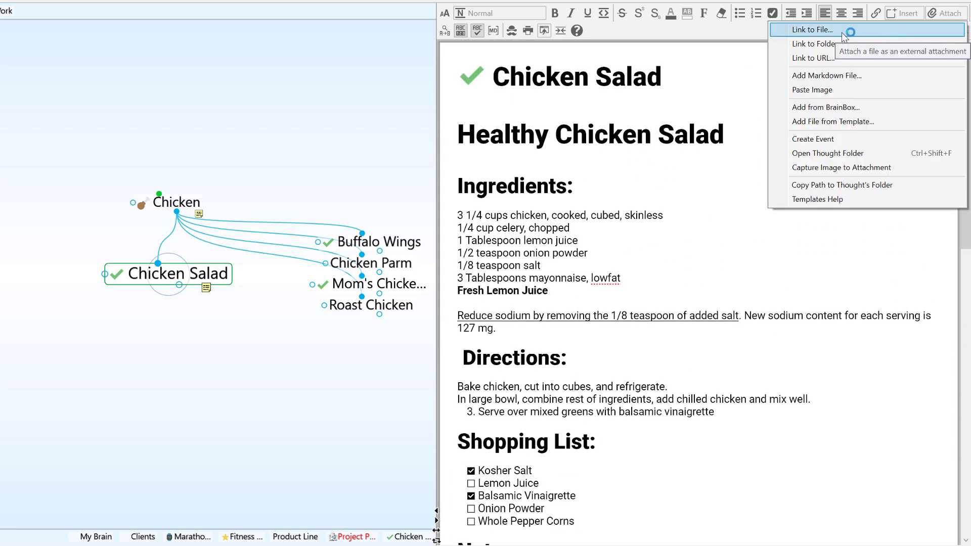
Step: Attach the 'Can You Freeze Chicken Salad?' page link to the Chicken Salad thought via Link to URL
left_click(840, 61)
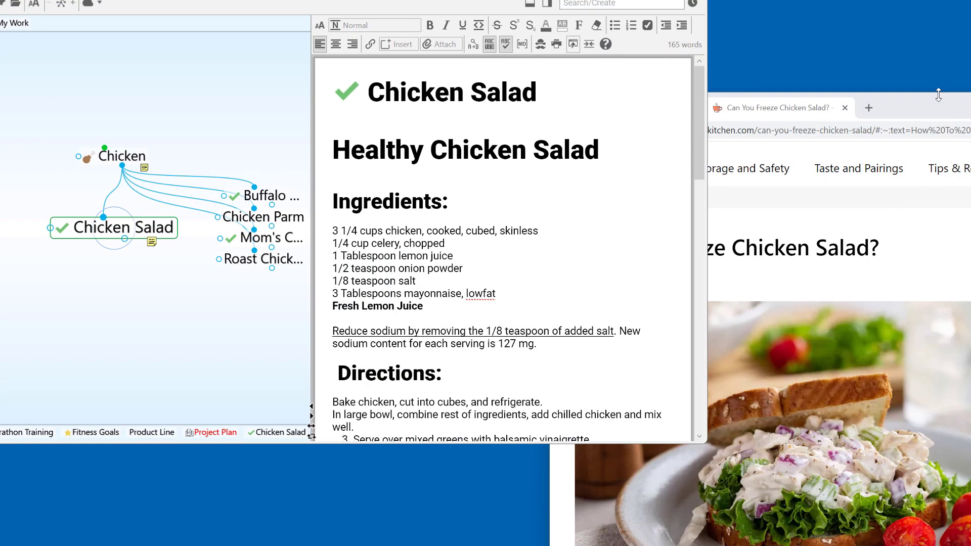
left_click(938, 105)
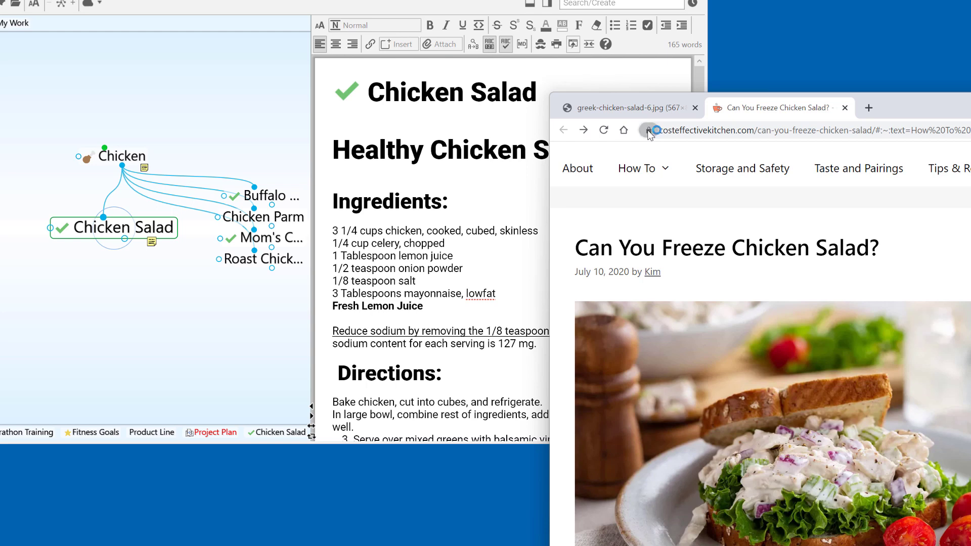
left_click_drag(649, 132, 124, 326)
left_click_drag(113, 273, 106, 233)
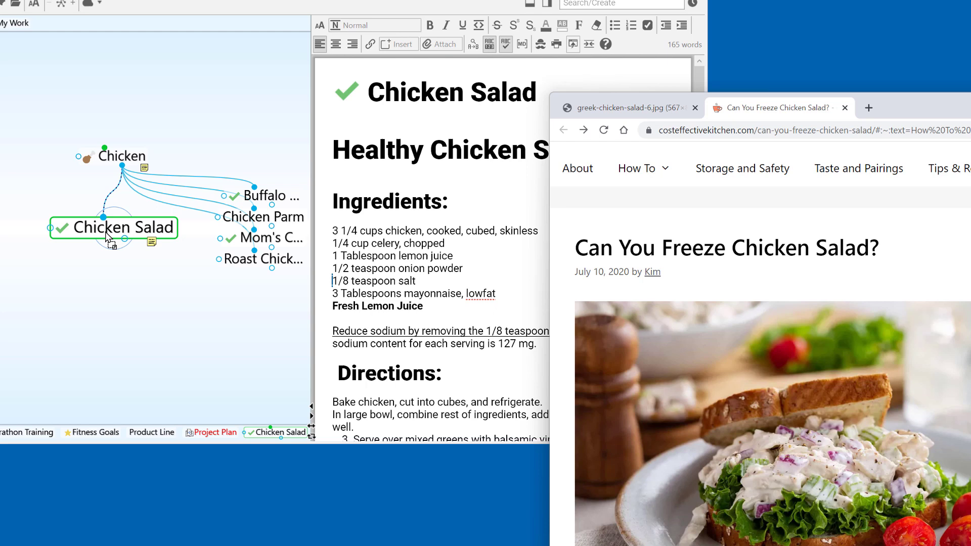
left_click_drag(107, 234, 107, 236)
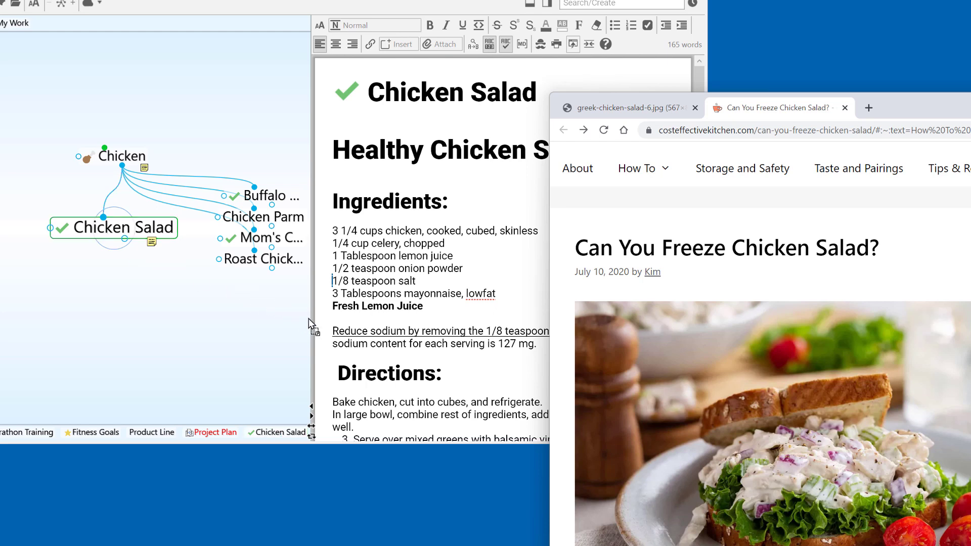
Step: View the attached freezing article inside the note, then close the web view
left_click(336, 319)
left_click(383, 147)
left_click_drag(402, 102, 397, 102)
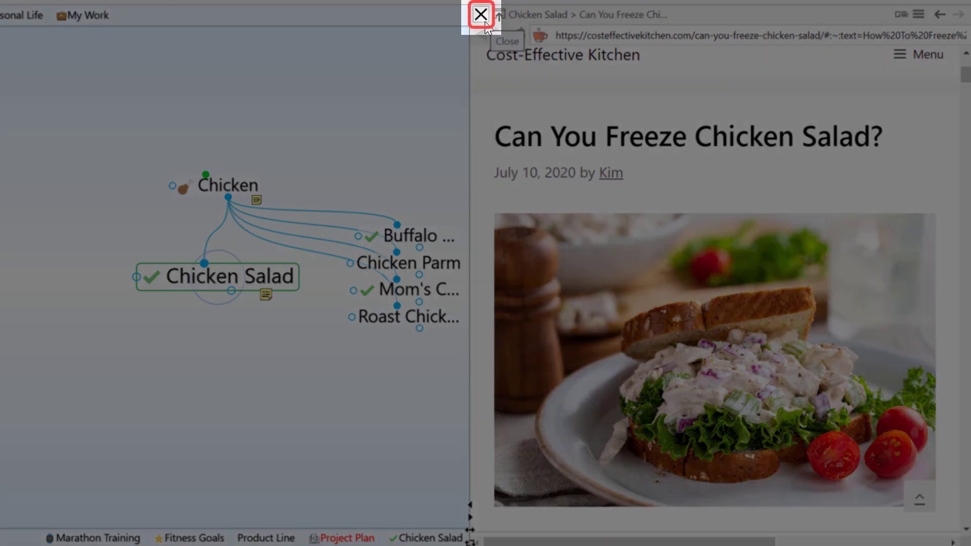
left_click(484, 20)
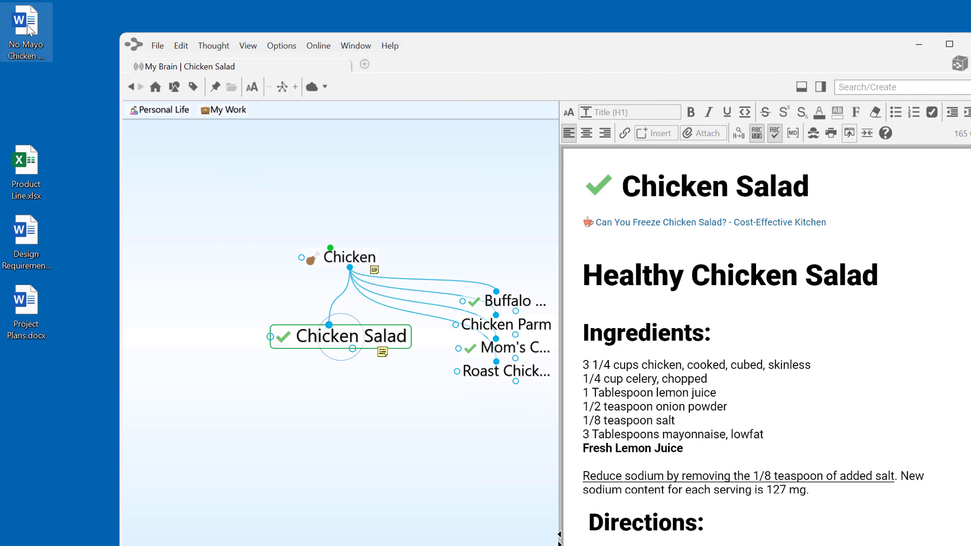
Step: Drop No Mayo Chicken Salad.docx onto Chicken Salad as a child thought, then open and close it in Word
left_click_drag(29, 29, 265, 113)
left_click_drag(507, 180, 414, 384)
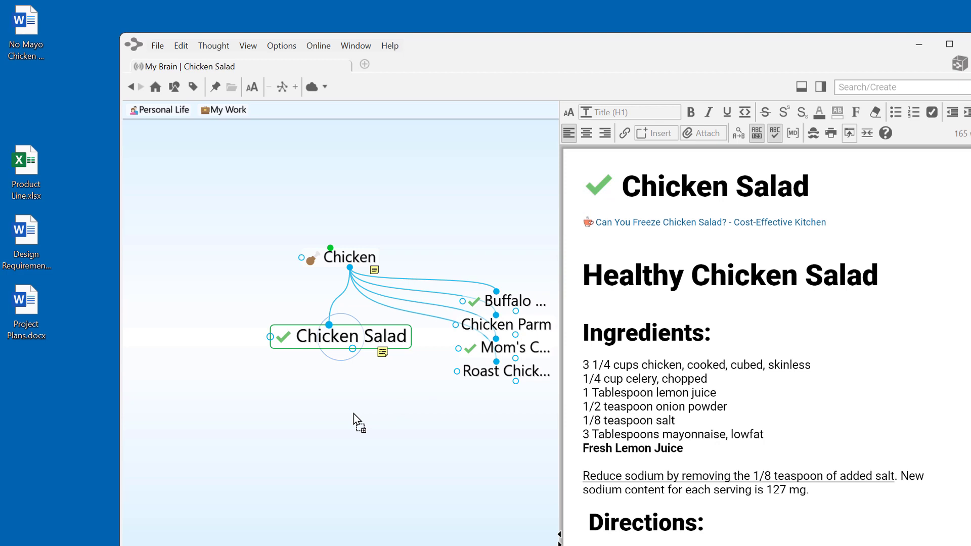
left_click_drag(353, 414, 353, 413)
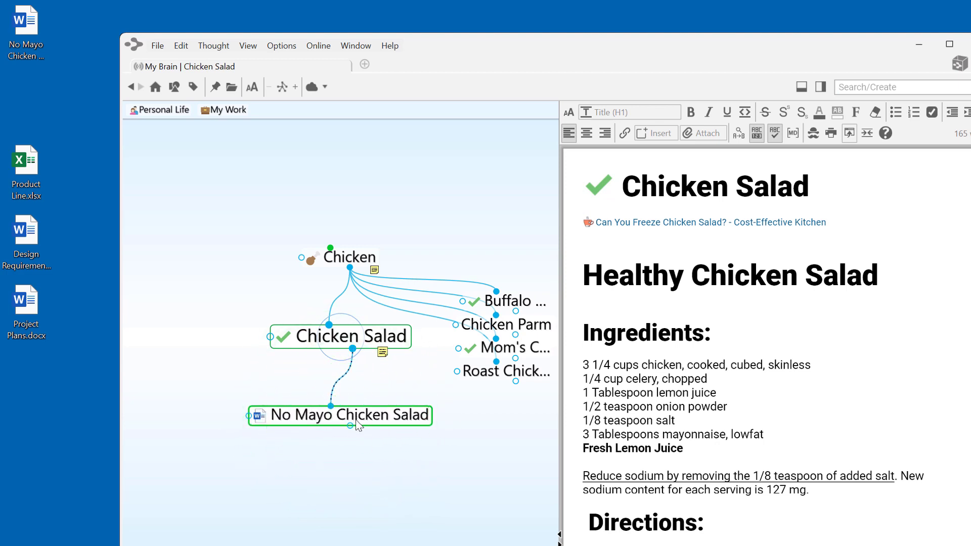
left_click(264, 420)
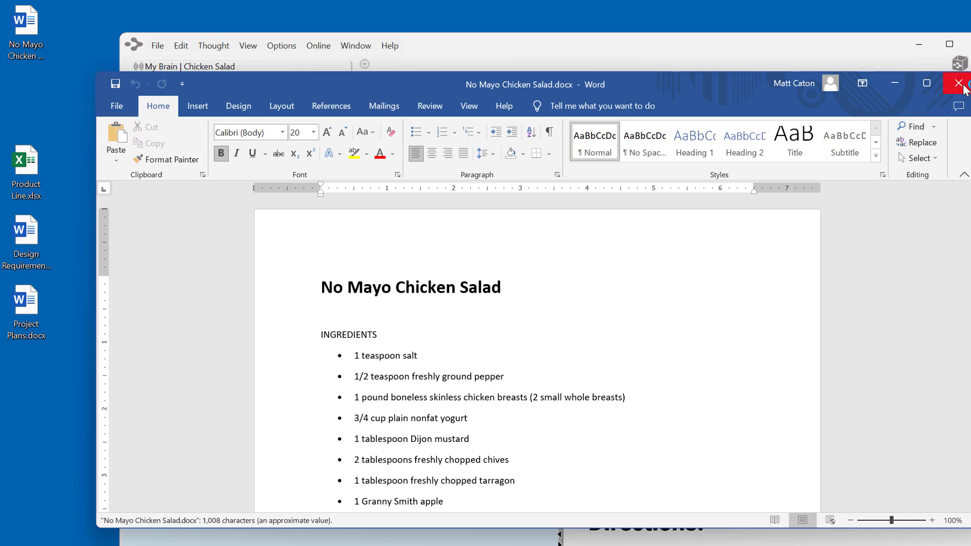
left_click(959, 84)
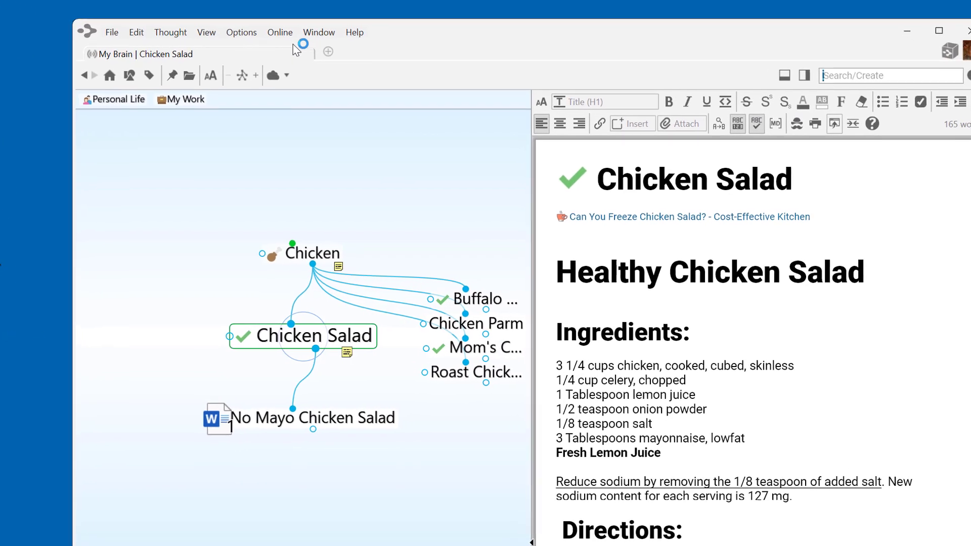
Step: Inspect the 'On drag and drop of files' setting on the Behavior tab of Preferences
left_click(282, 46)
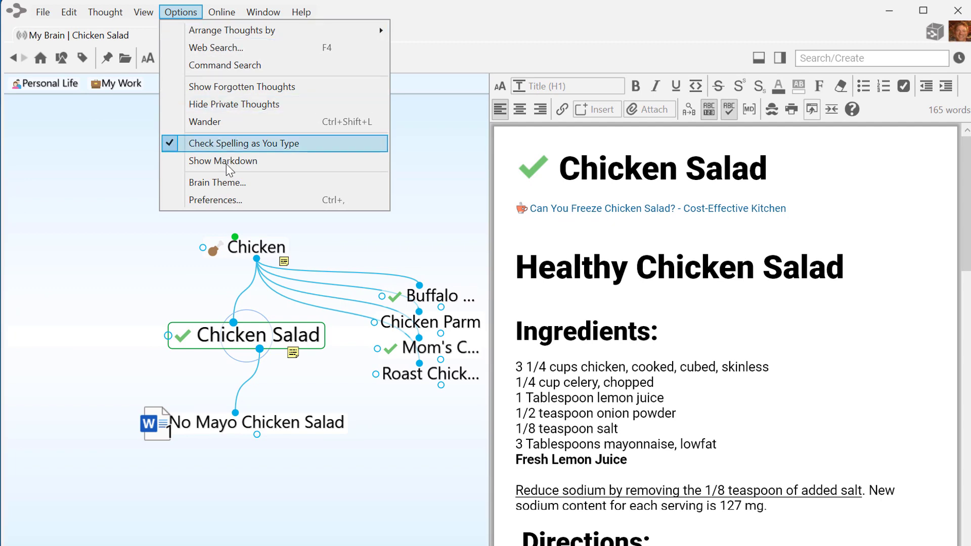
left_click(229, 201)
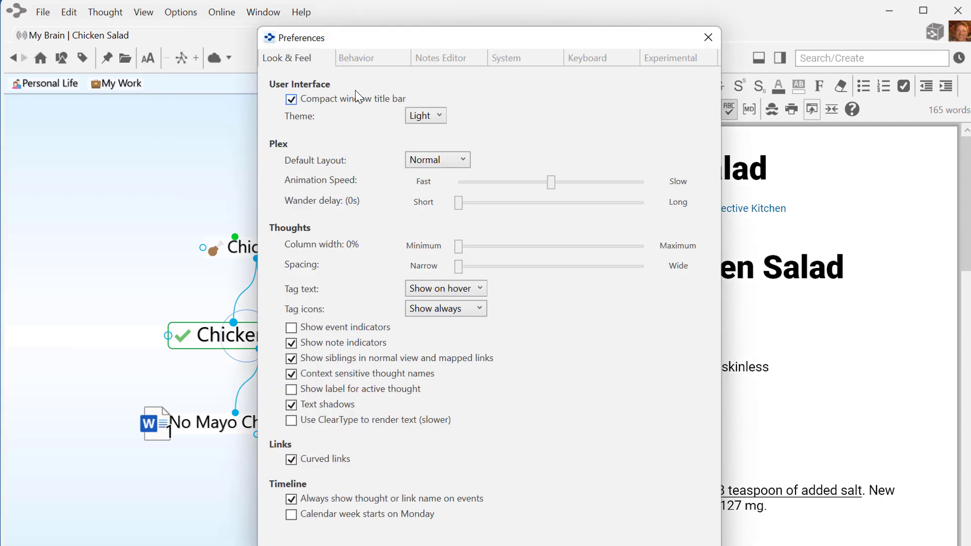
left_click(370, 61)
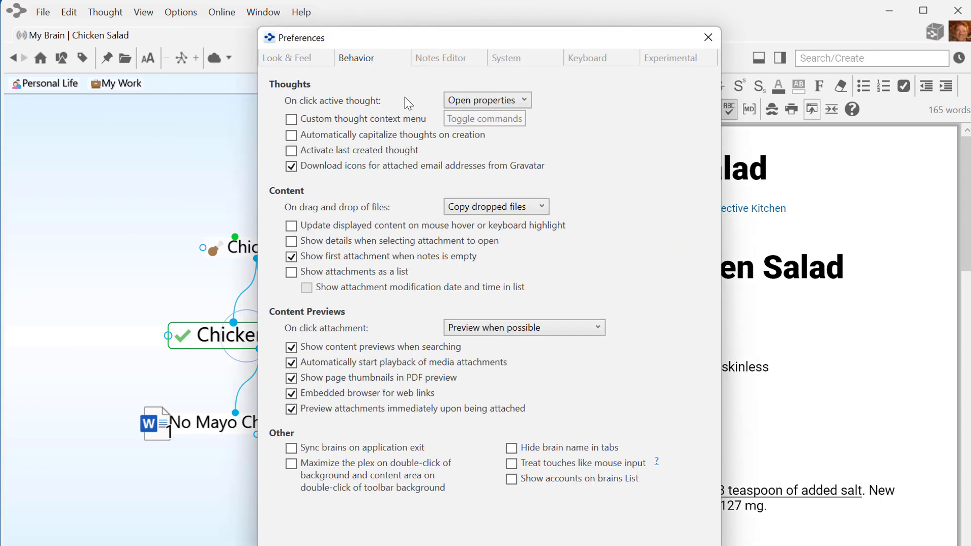
left_click(543, 210)
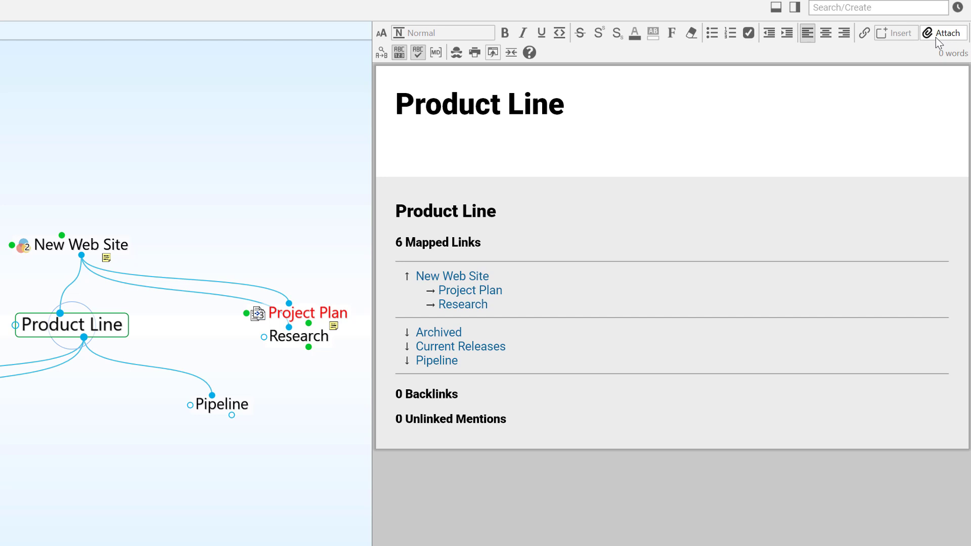
left_click(944, 34)
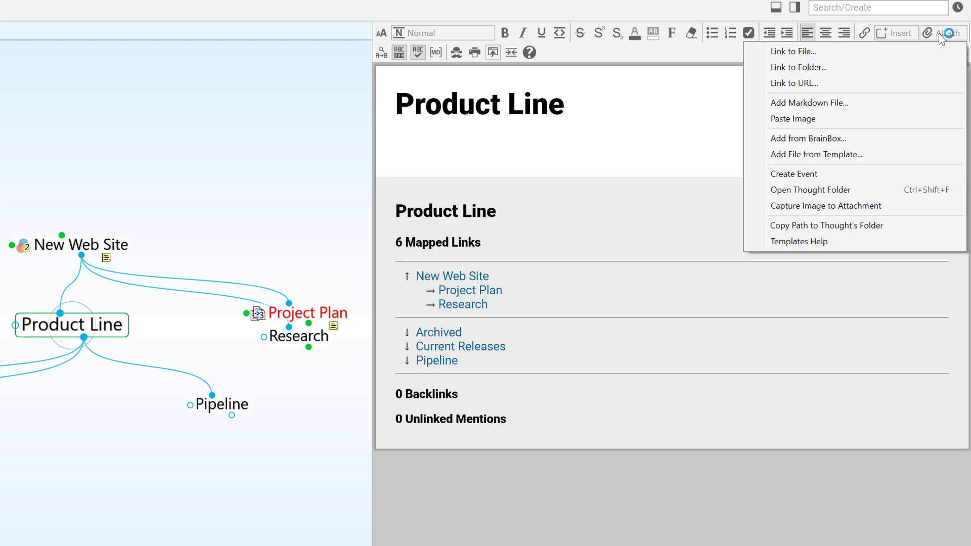
left_click(840, 159)
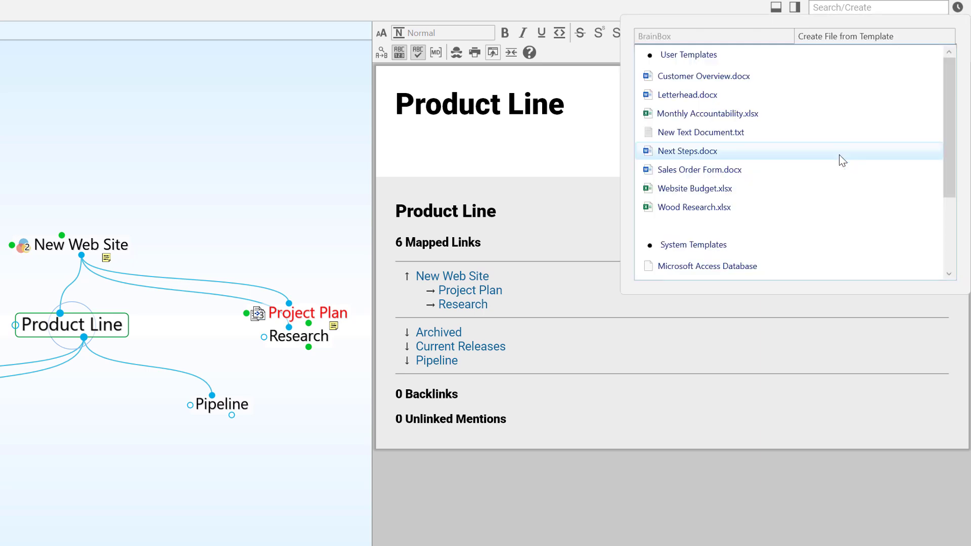
left_click_drag(948, 97, 942, 167)
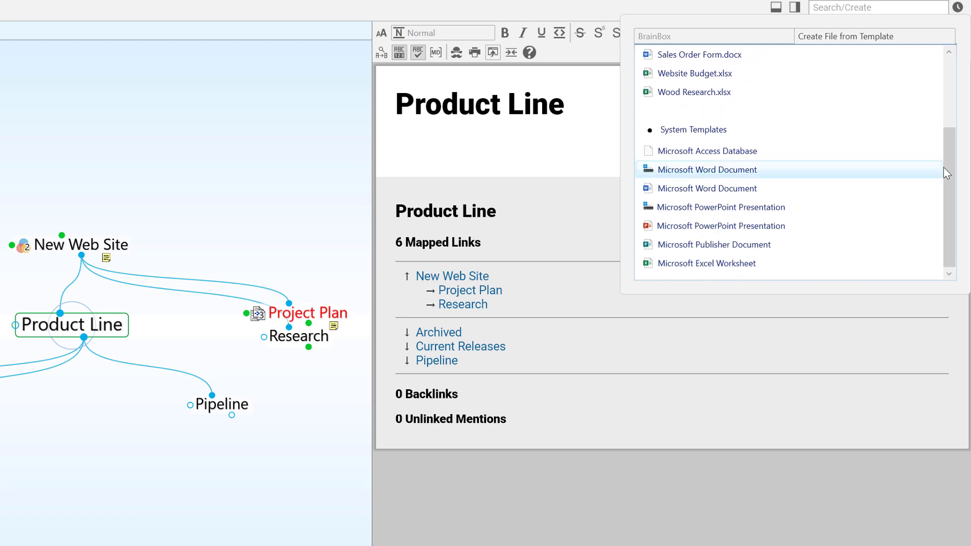
left_click(940, 21)
left_click(949, 39)
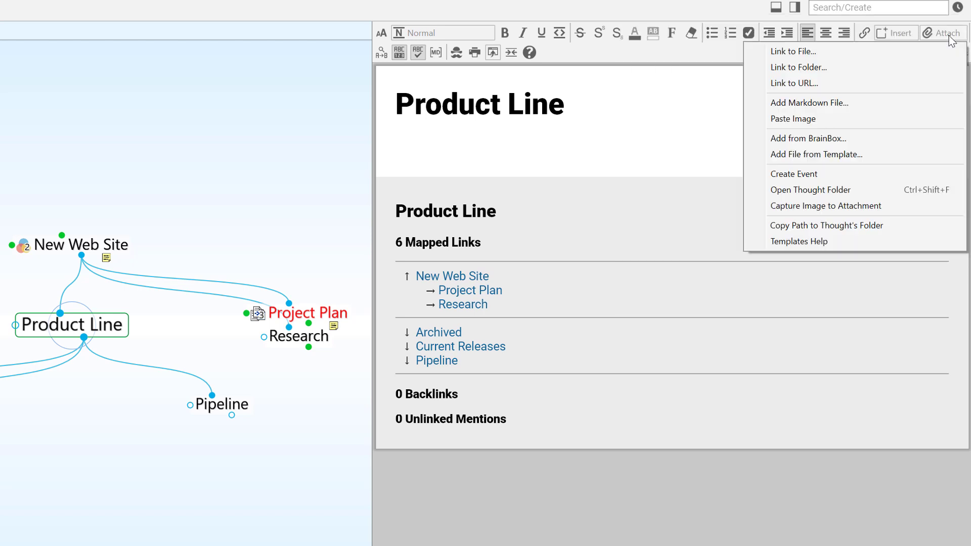
left_click(839, 241)
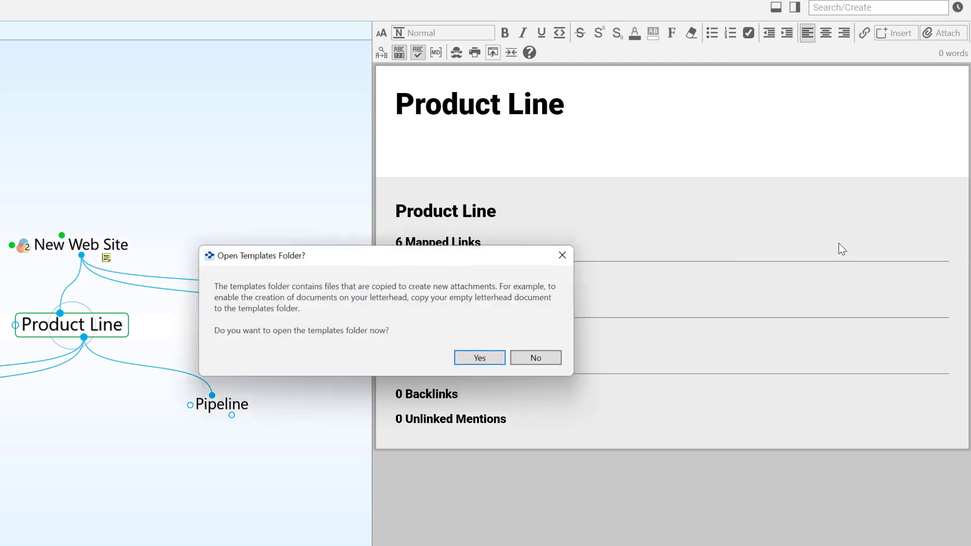
left_click(490, 356)
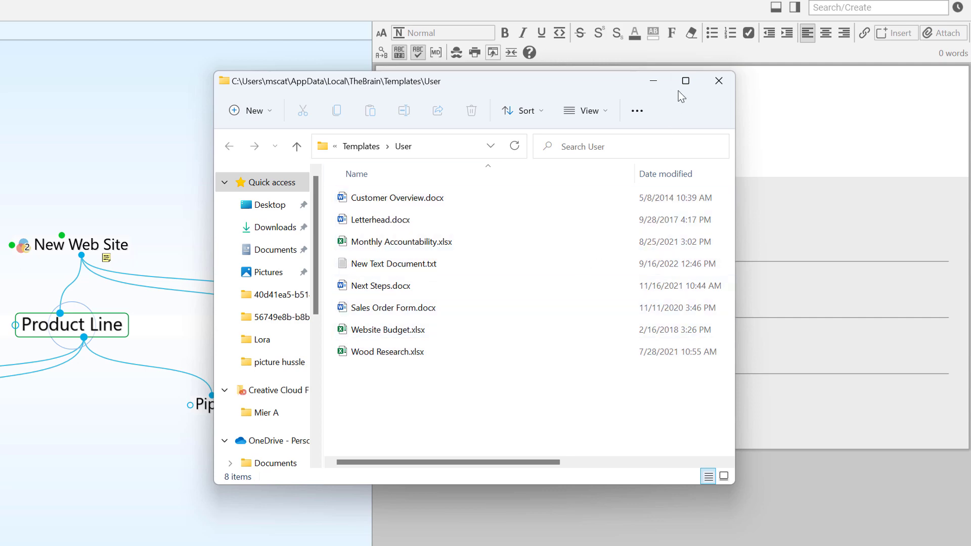
left_click(719, 81)
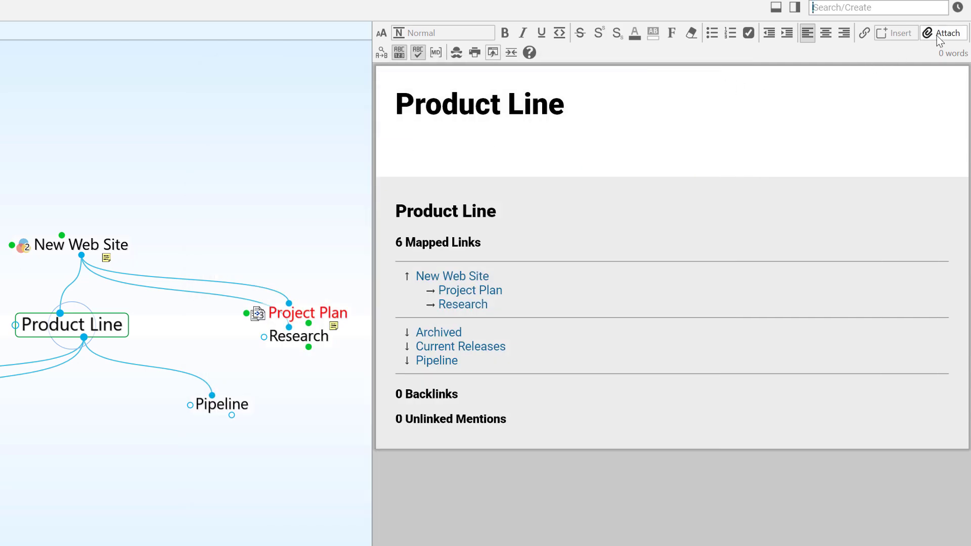
Step: Attach a Markdown file 'New ideas on the updated Product Line' noting ideas not yet approved by corp
left_click(944, 33)
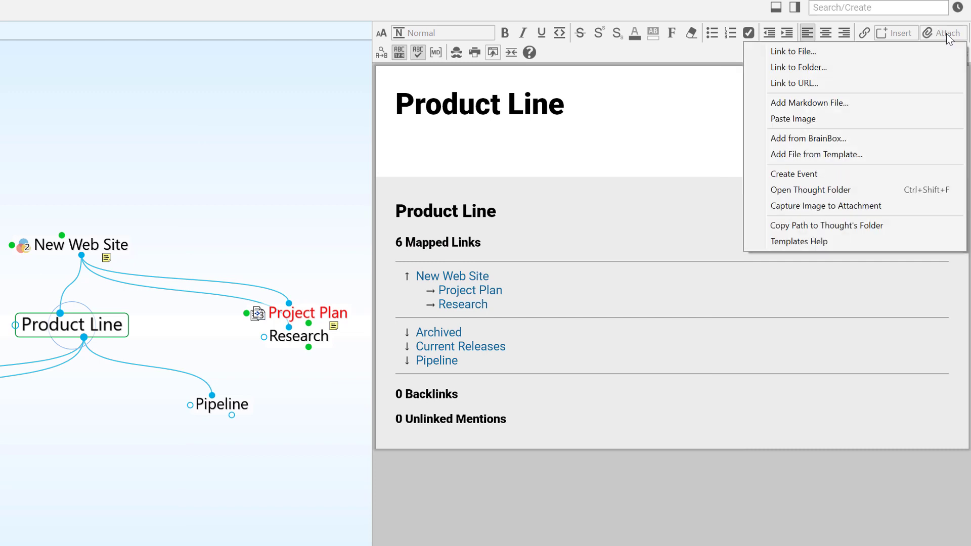
left_click(866, 104)
type("N")
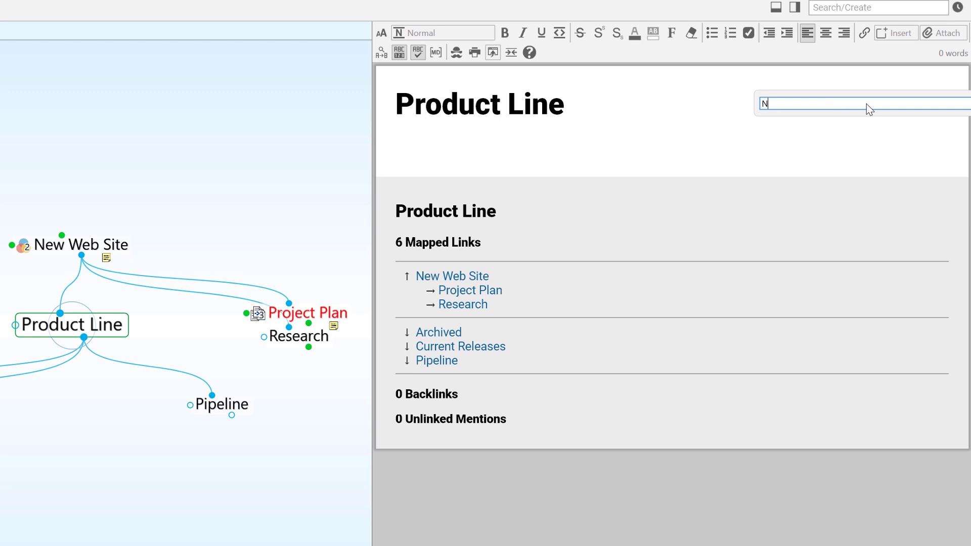
type("ew ideas on the updated Product Line")
key("Return")
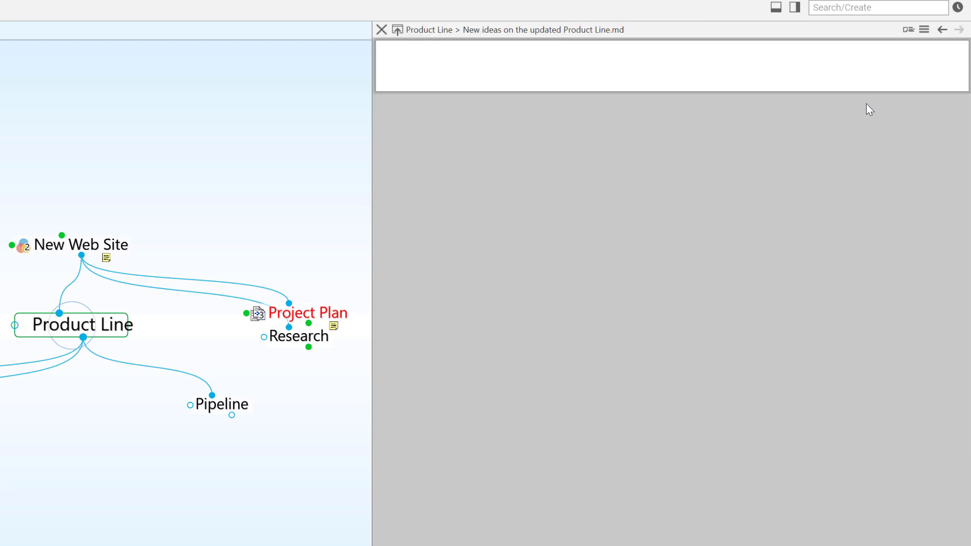
type("Here are some of my new ")
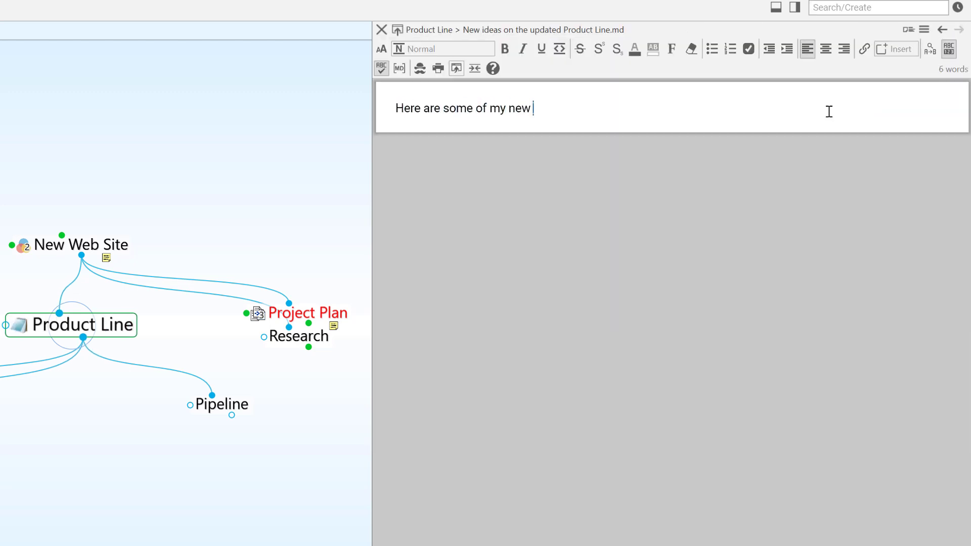
type("ideas that are not yet approved by corp")
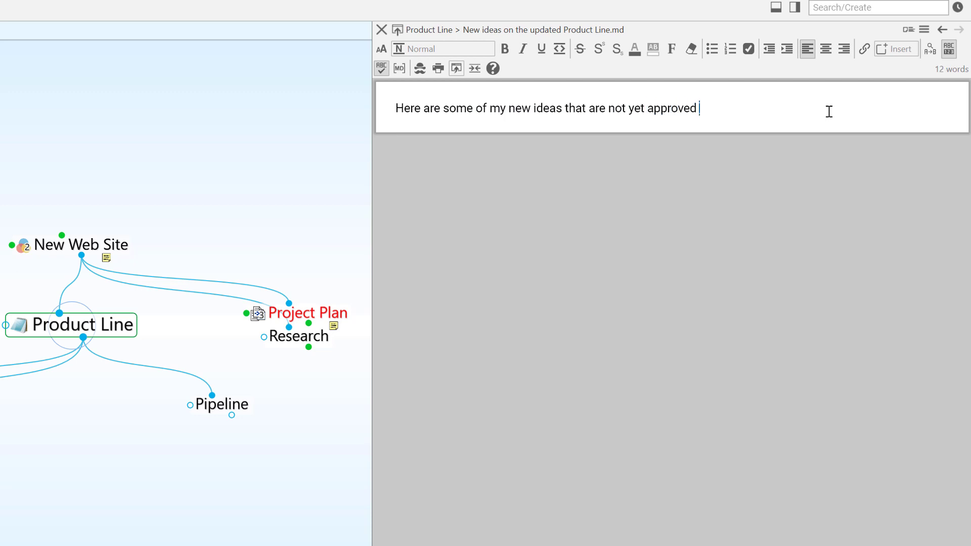
left_click(381, 29)
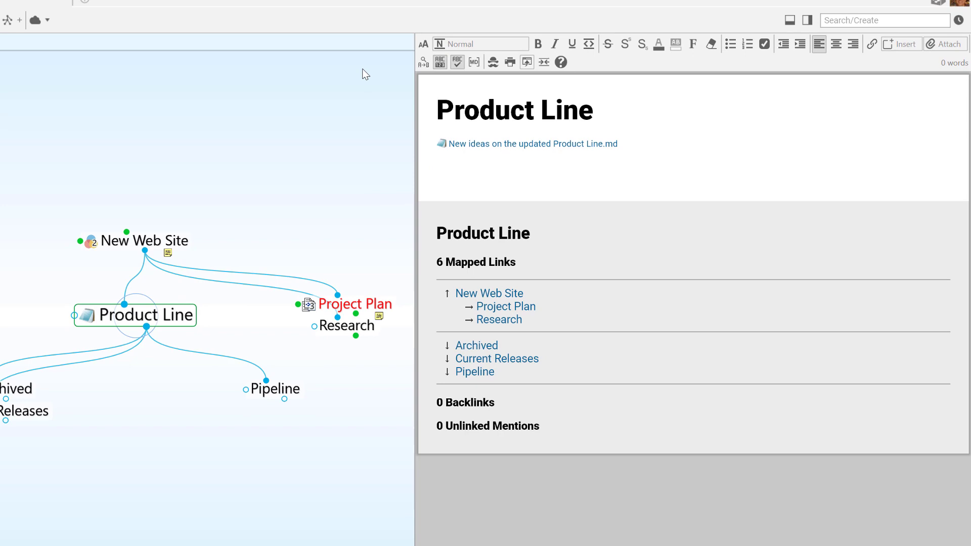
Step: Note 'The original product line was released in 1998... time for an update!' on the link, then activate Project Plan
left_click(191, 260)
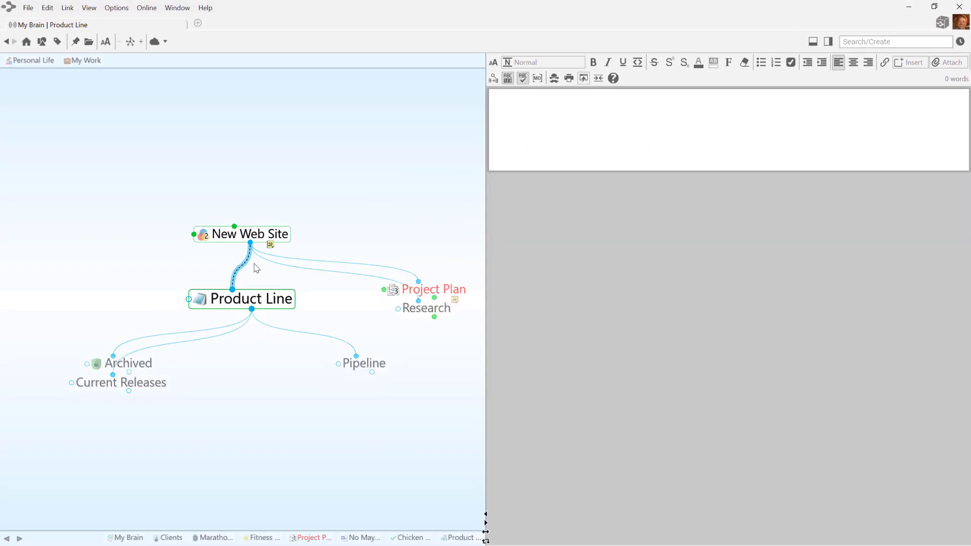
left_click(529, 146)
type("The original product line was released in ")
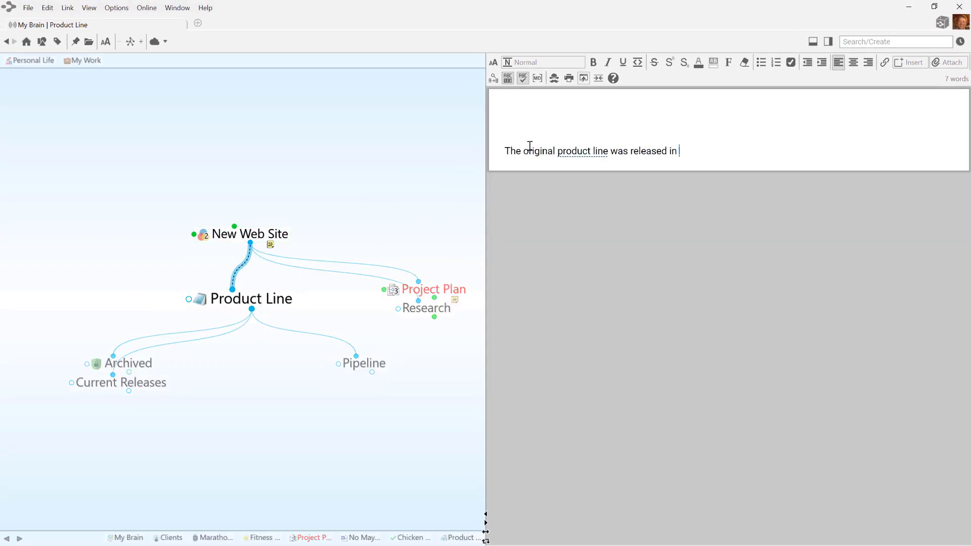
type("1998... time for an update!")
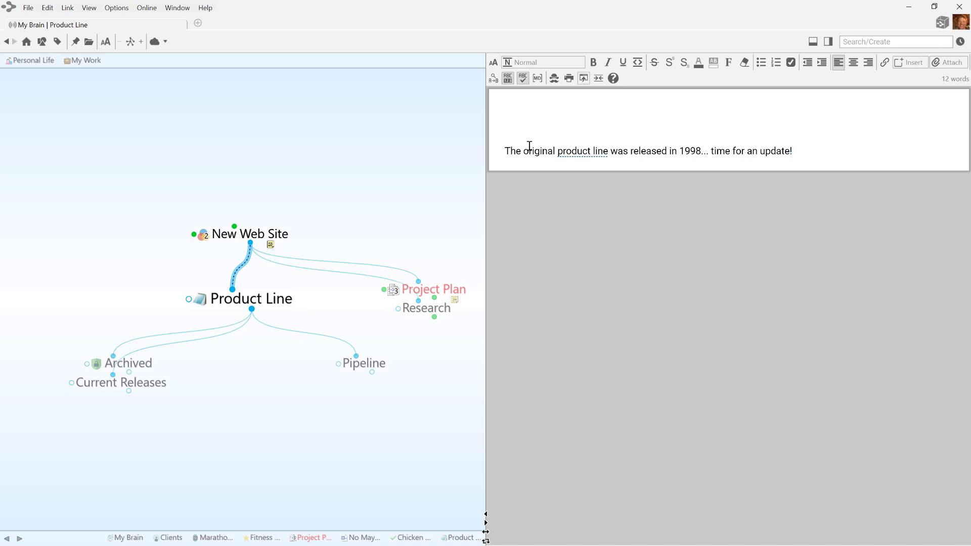
left_click(423, 217)
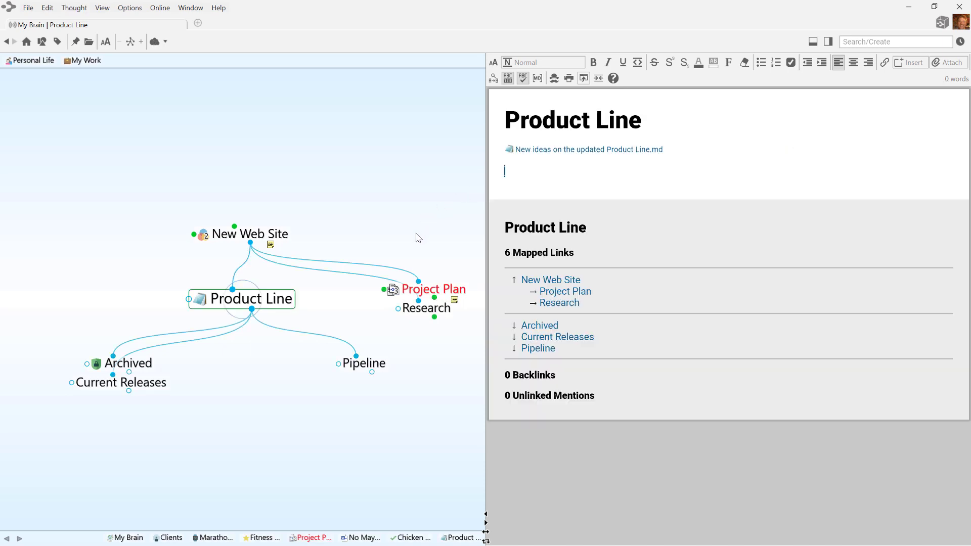
left_click(436, 293)
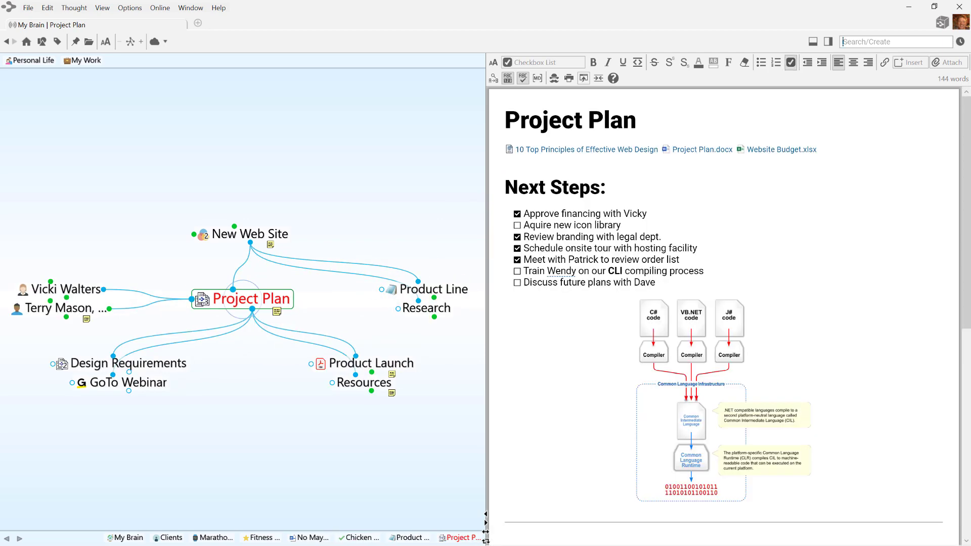